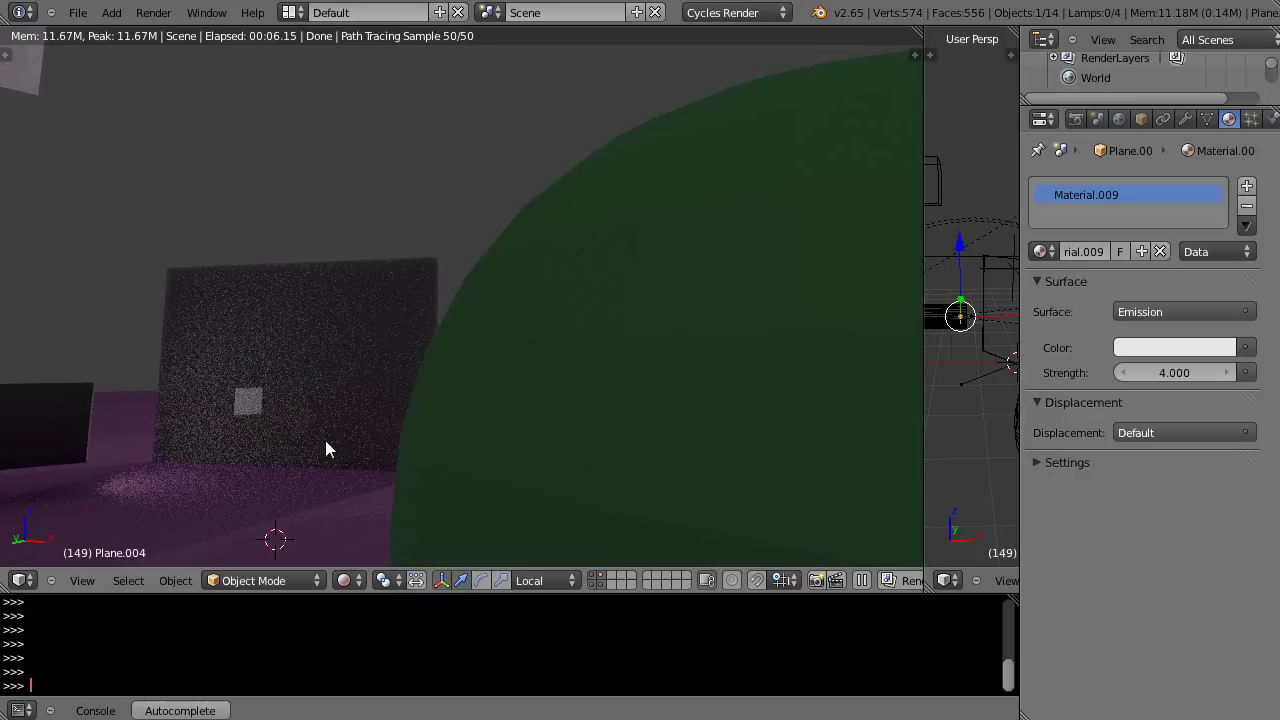
- Orbit the preview around the cylinder and mirror, then widen the wireframe view to half the screen
{"action": "scroll", "coordinate": [290, 470], "scroll_direction": "down", "scroll_amount": 2}
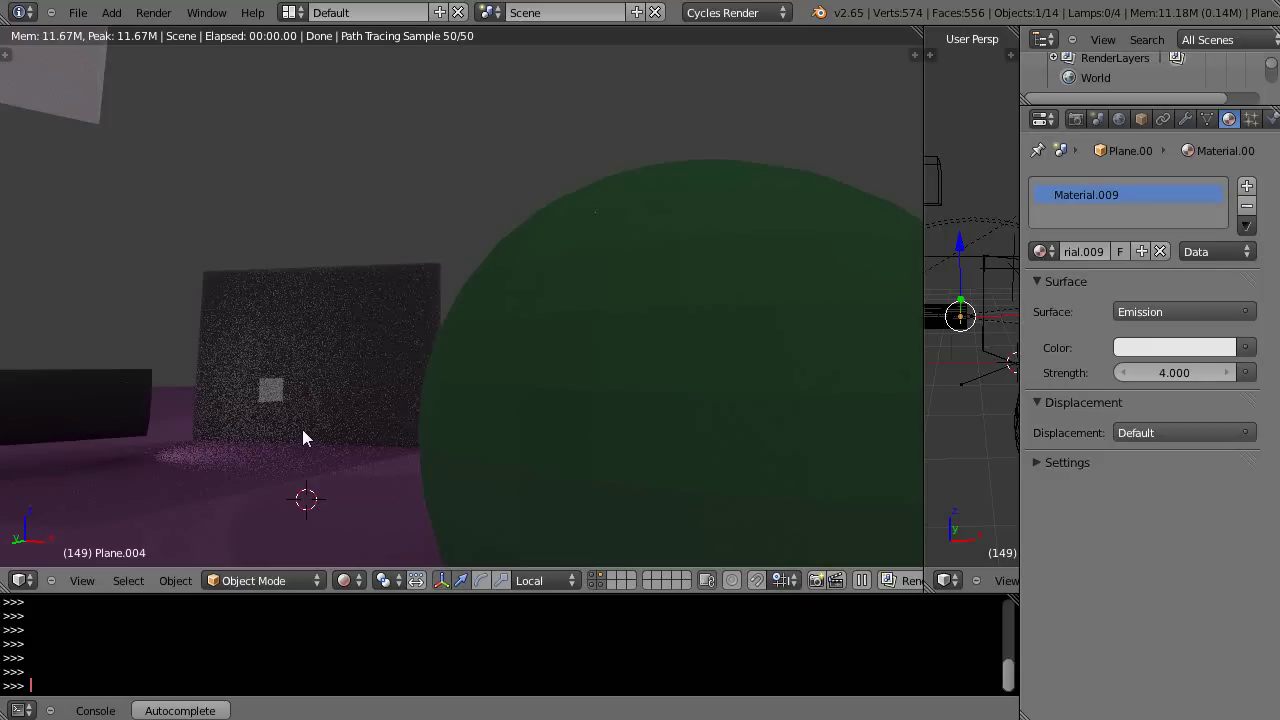
{"action": "middle_click_drag", "start_coordinate": [377, 462], "coordinate": [306, 404]}
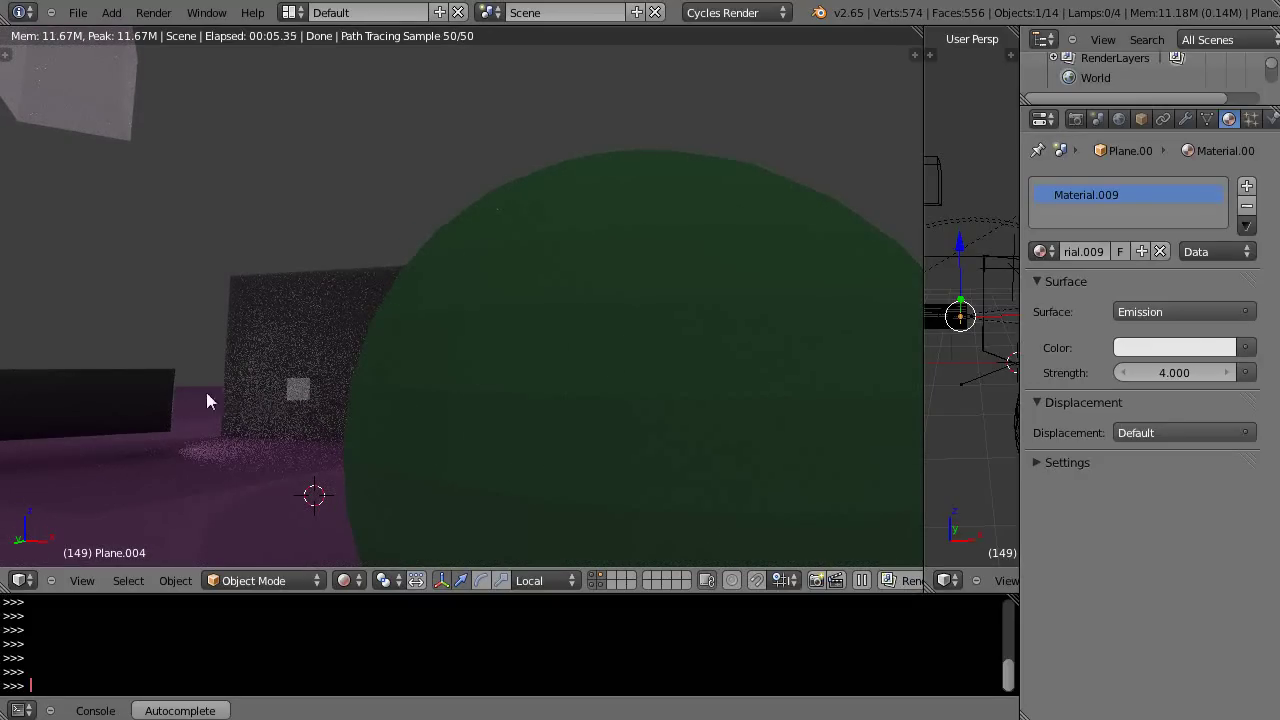
{"action": "middle_click_drag", "start_coordinate": [314, 443], "coordinate": [166, 443]}
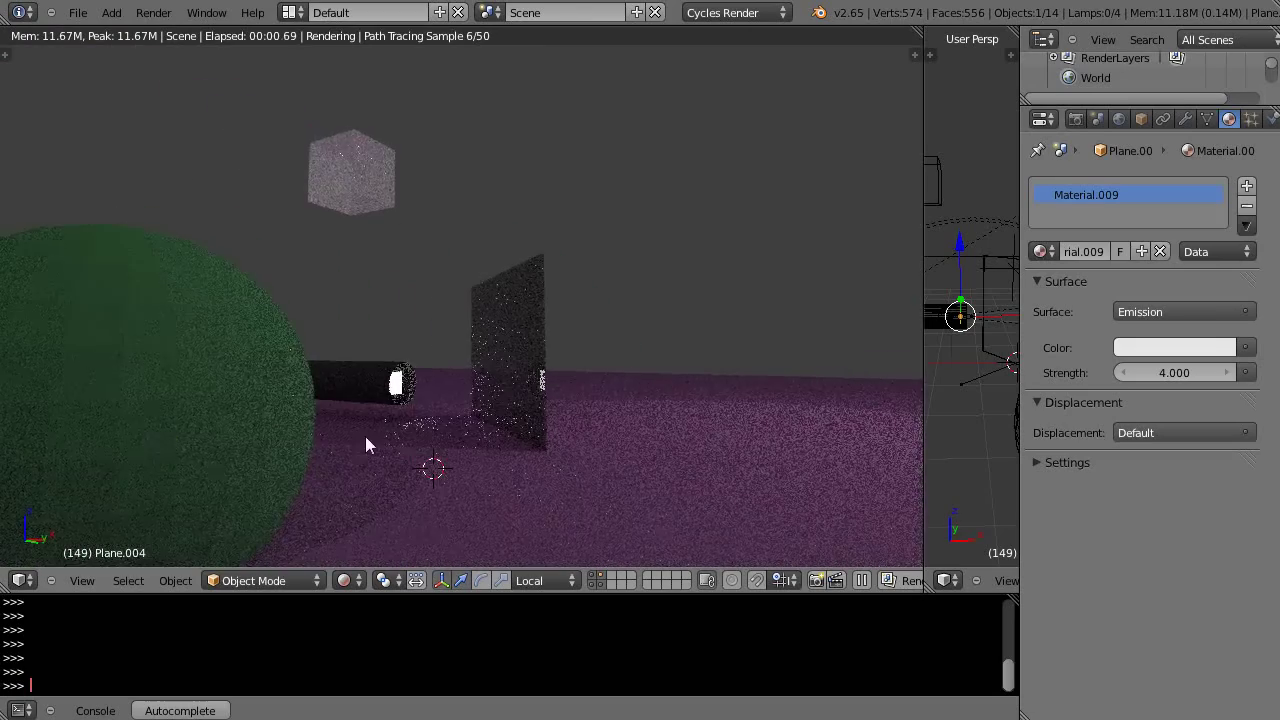
{"action": "middle_click_drag", "start_coordinate": [430, 428], "coordinate": [360, 428]}
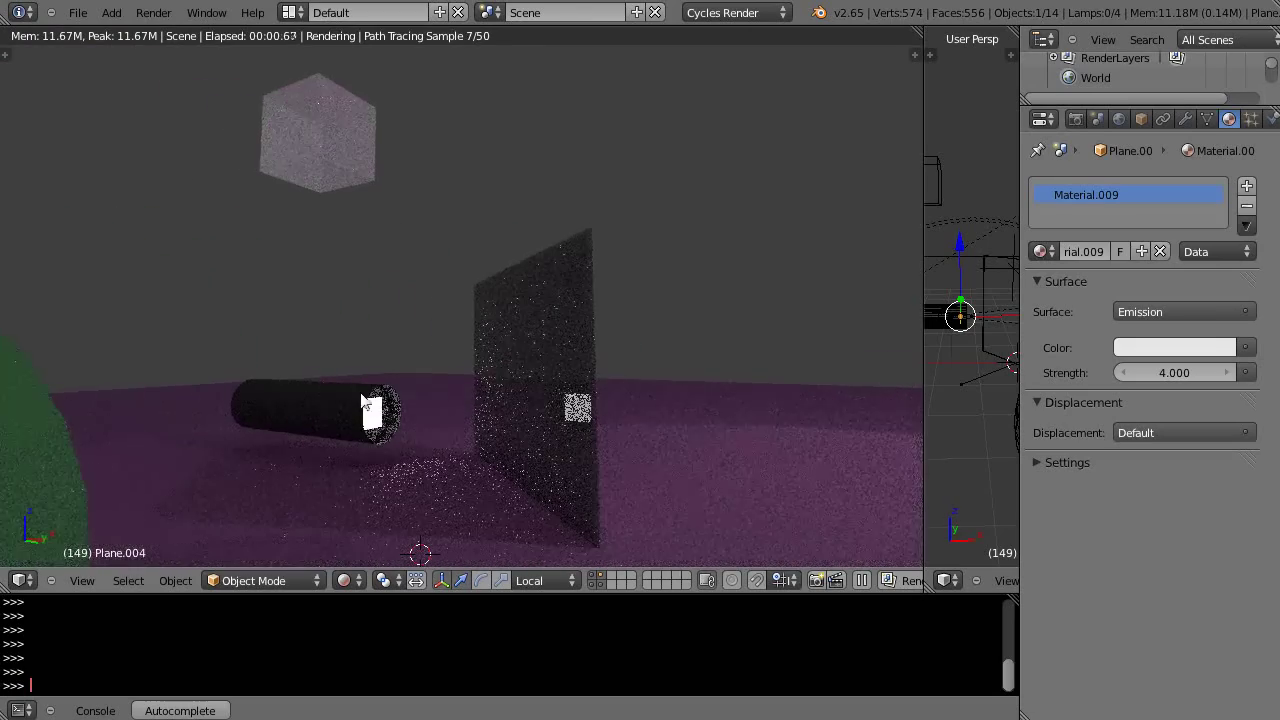
{"action": "middle_click_drag", "start_coordinate": [431, 493], "coordinate": [221, 493]}
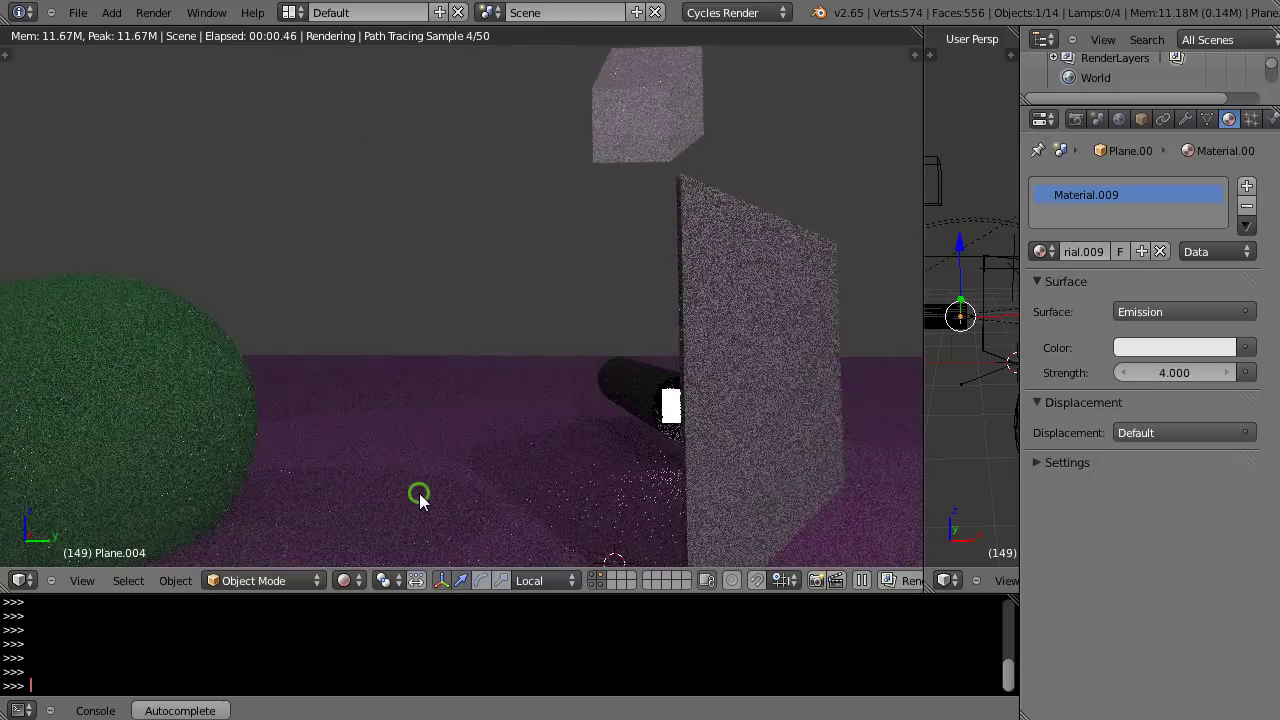
{"action": "middle_click_drag", "start_coordinate": [417, 494], "coordinate": [366, 492]}
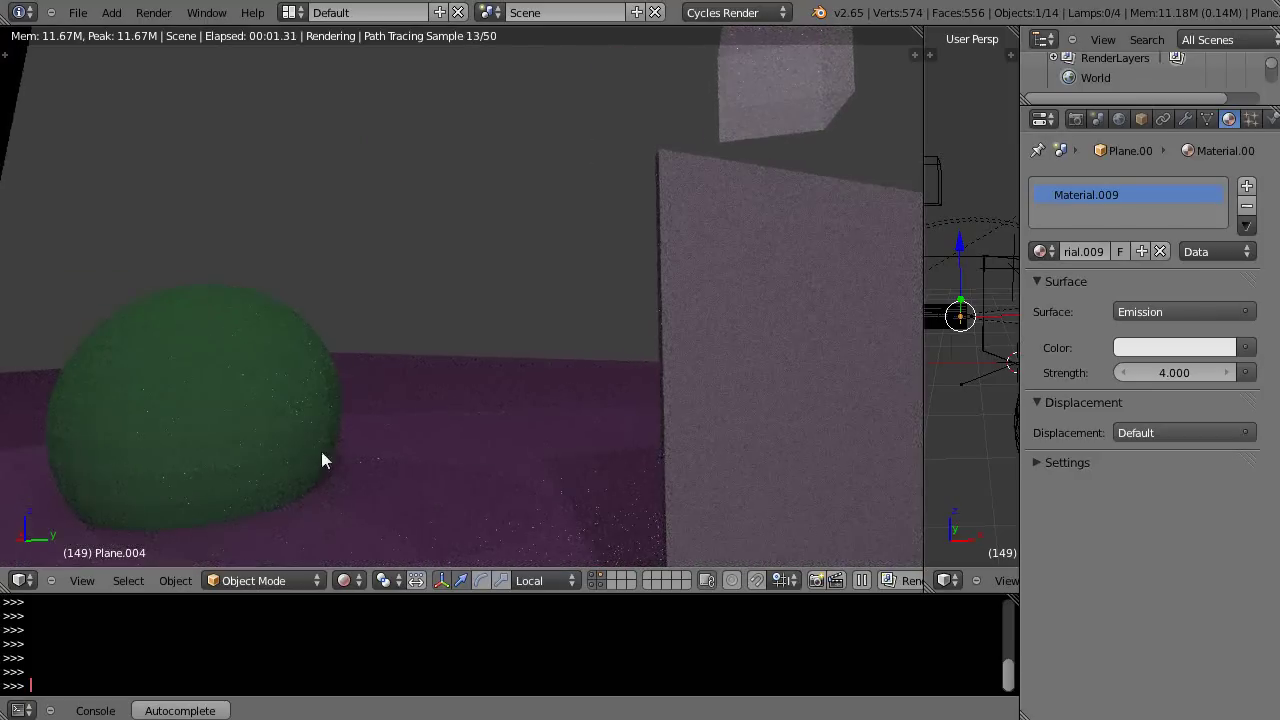
{"action": "middle_click_drag", "start_coordinate": [592, 471], "coordinate": [781, 463]}
{"action": "middle_click_drag", "start_coordinate": [401, 457], "coordinate": [434, 451]}
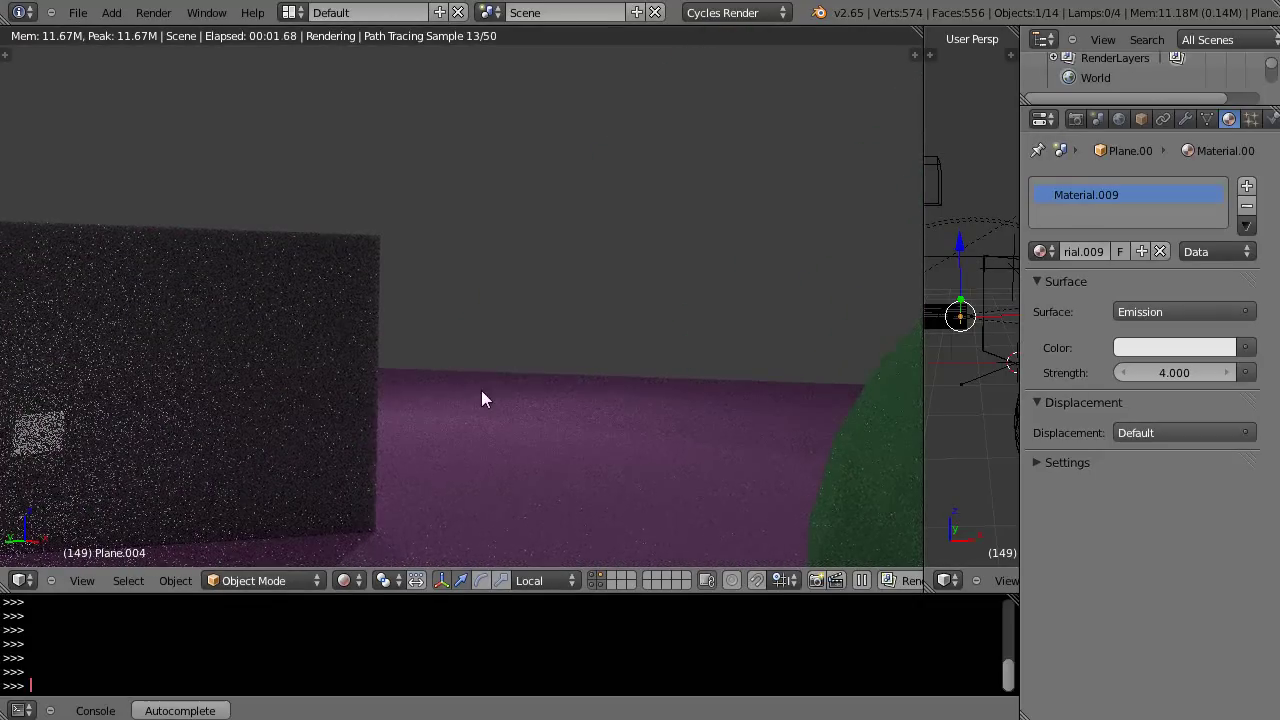
{"action": "middle_click_drag", "start_coordinate": [443, 409], "coordinate": [384, 446]}
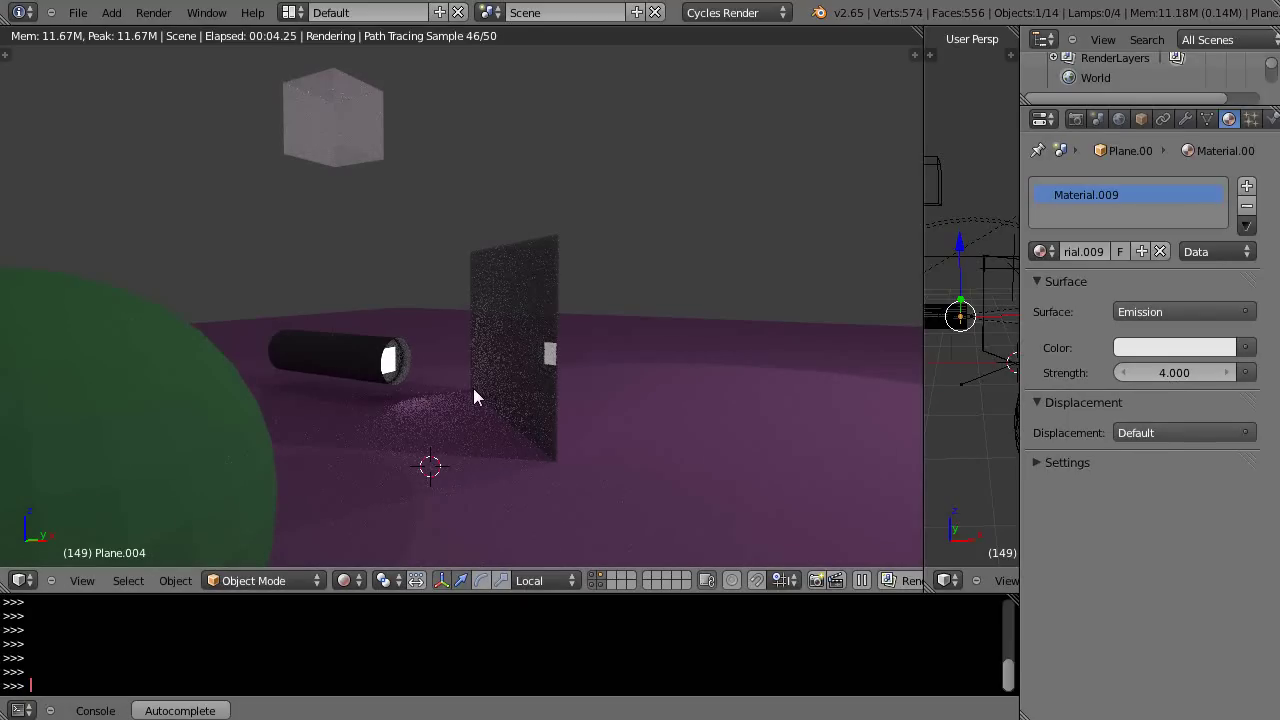
{"action": "left_click_drag", "start_coordinate": [923, 451], "coordinate": [548, 461]}
- Move Plane.004 back along X, set its emission strength to 0.000, and select Spot.002
{"action": "scroll", "coordinate": [825, 403], "scroll_direction": "up", "scroll_amount": 5}
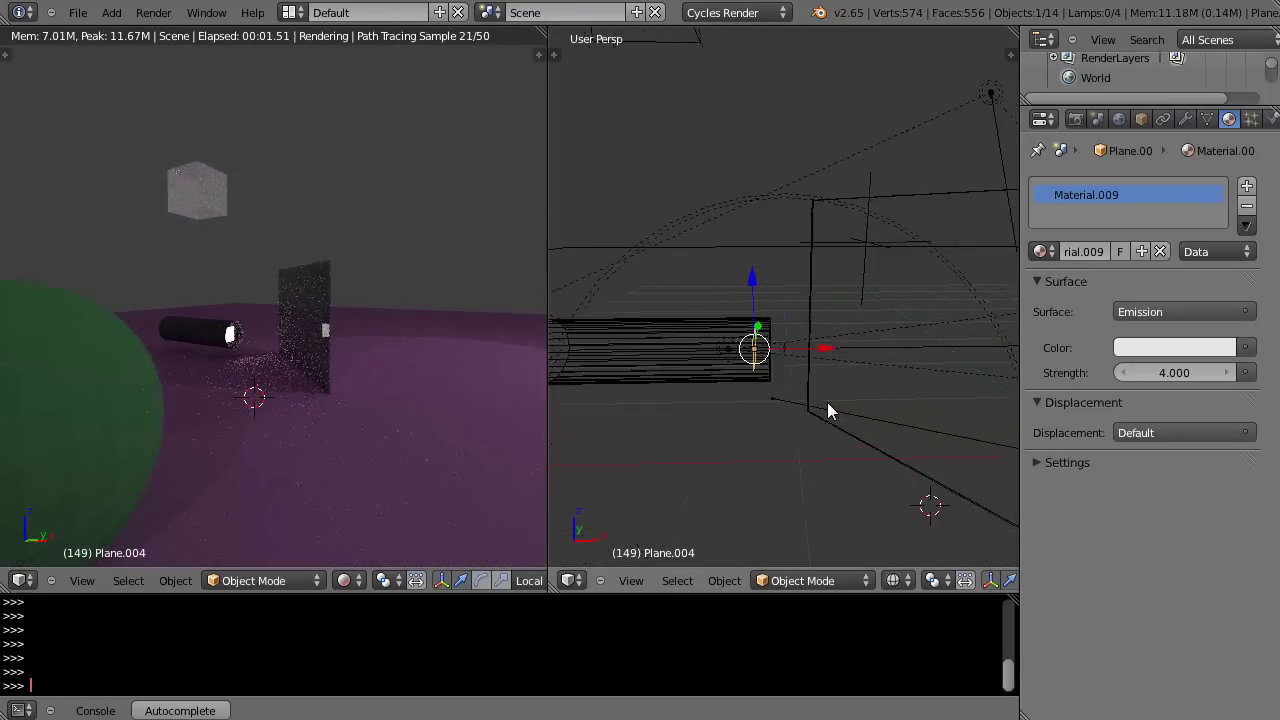
{"action": "scroll", "coordinate": [827, 402], "scroll_direction": "up", "scroll_amount": 2}
{"action": "right_click", "coordinate": [716, 362]}
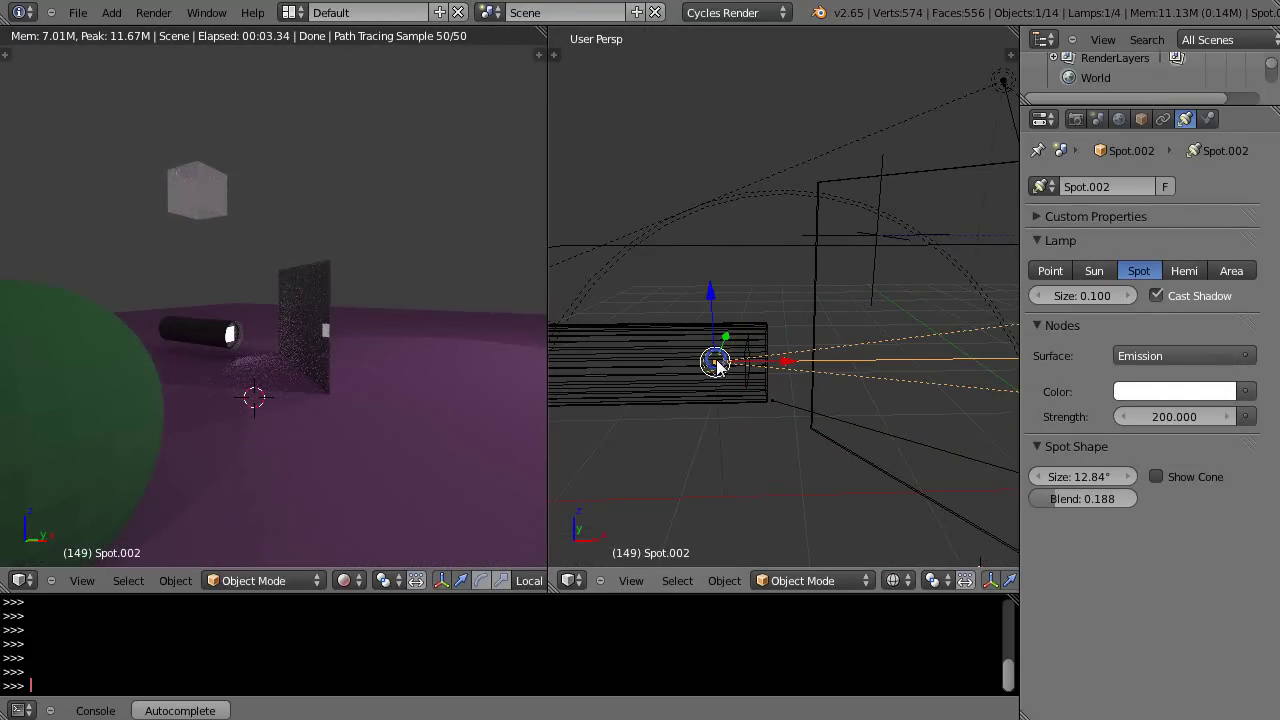
{"action": "right_click", "coordinate": [749, 386]}
{"action": "right_click", "coordinate": [750, 388]}
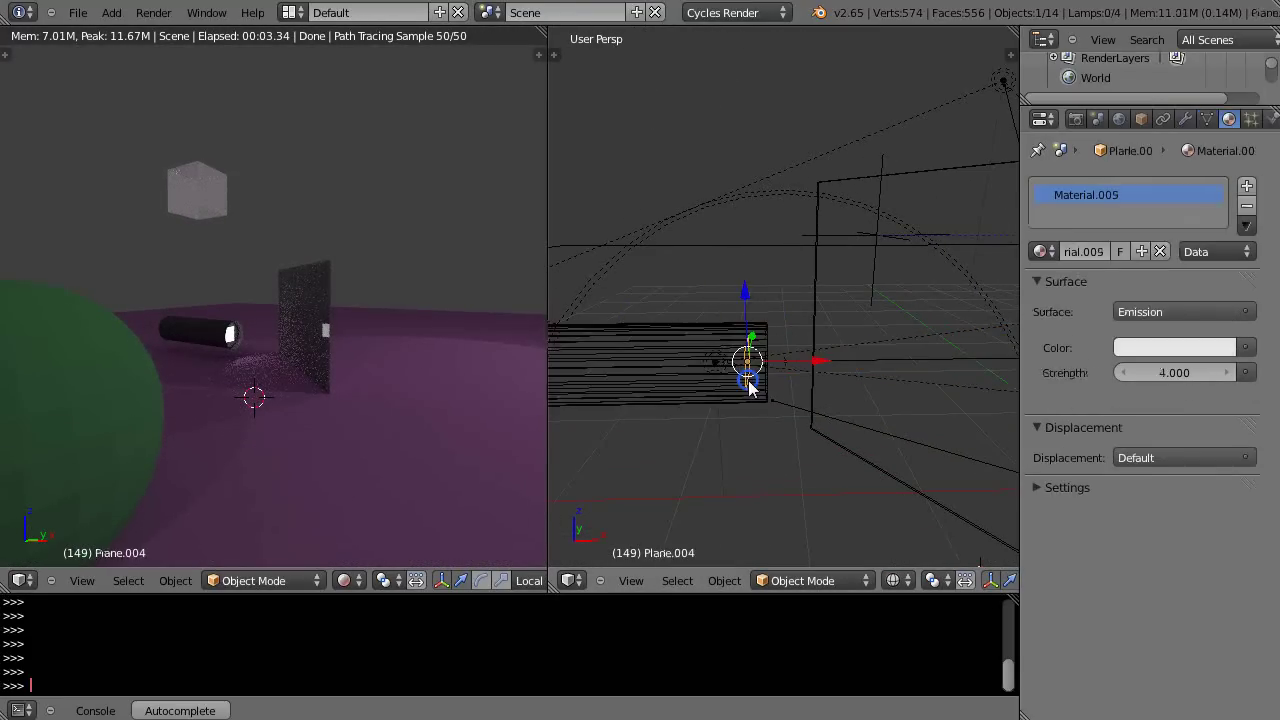
{"action": "left_click_drag", "start_coordinate": [818, 361], "coordinate": [700, 383]}
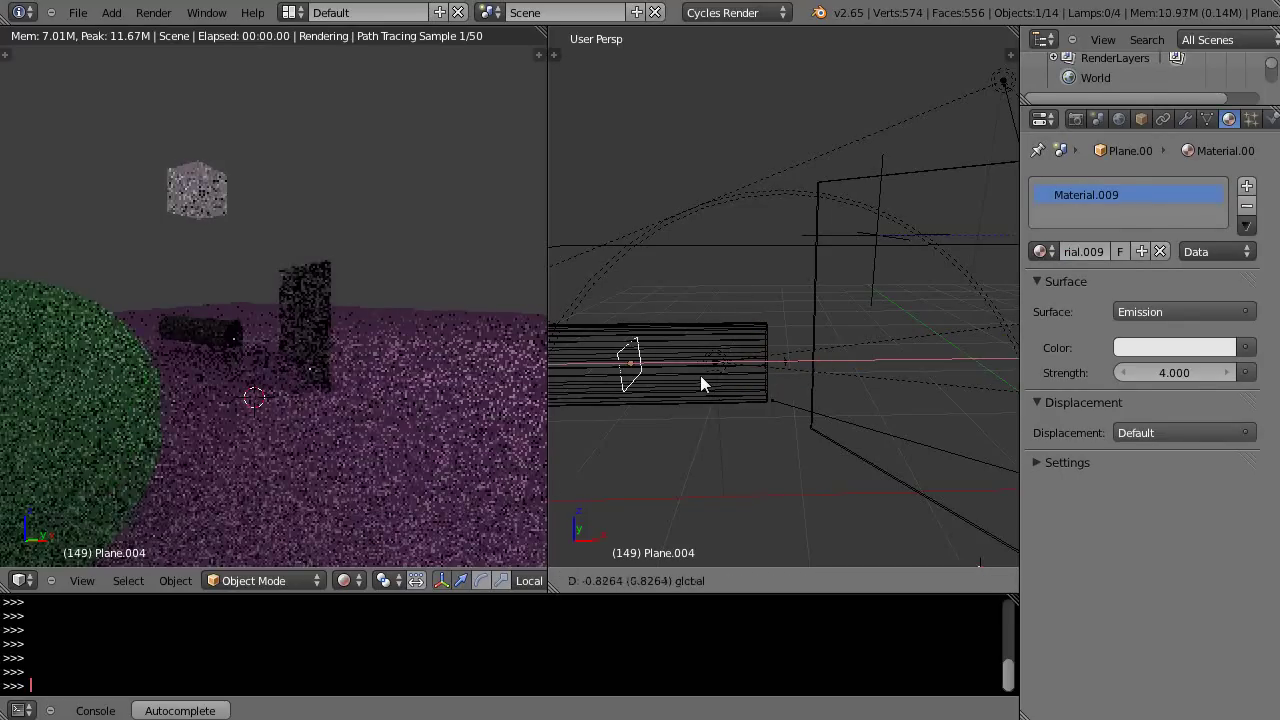
{"action": "left_click_drag", "start_coordinate": [1200, 370], "coordinate": [1140, 376]}
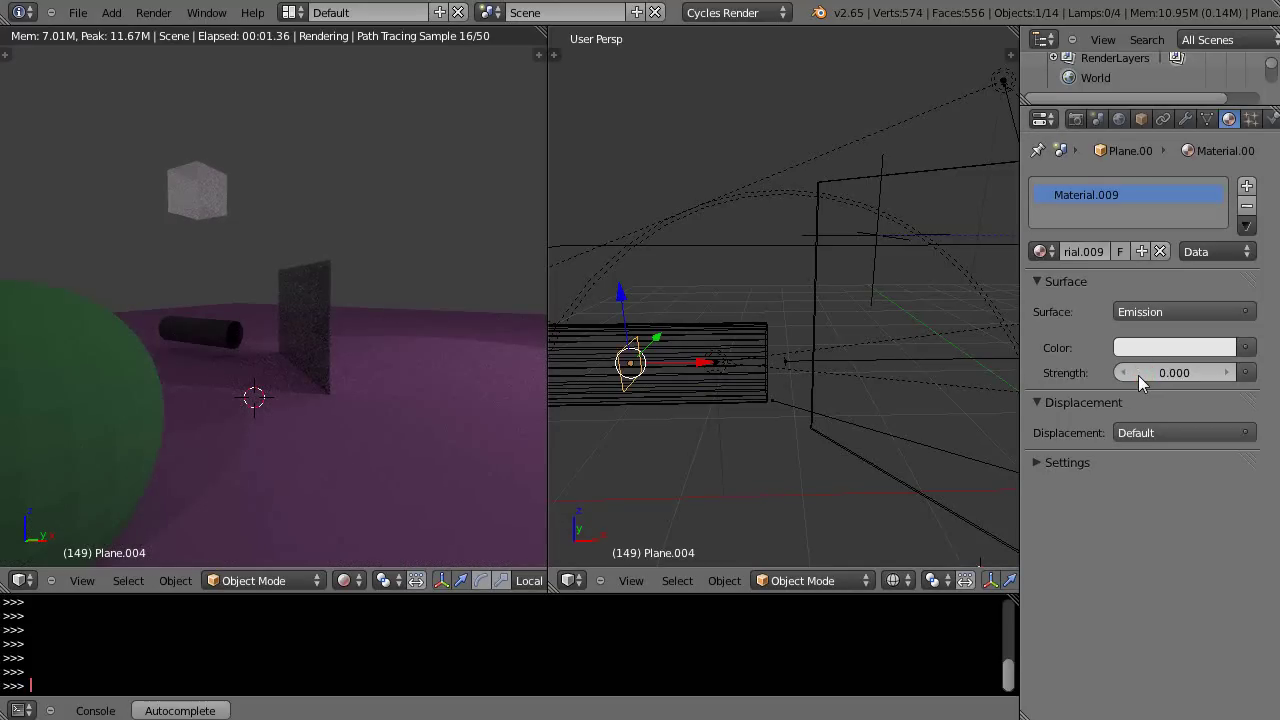
{"action": "right_click", "coordinate": [718, 365]}
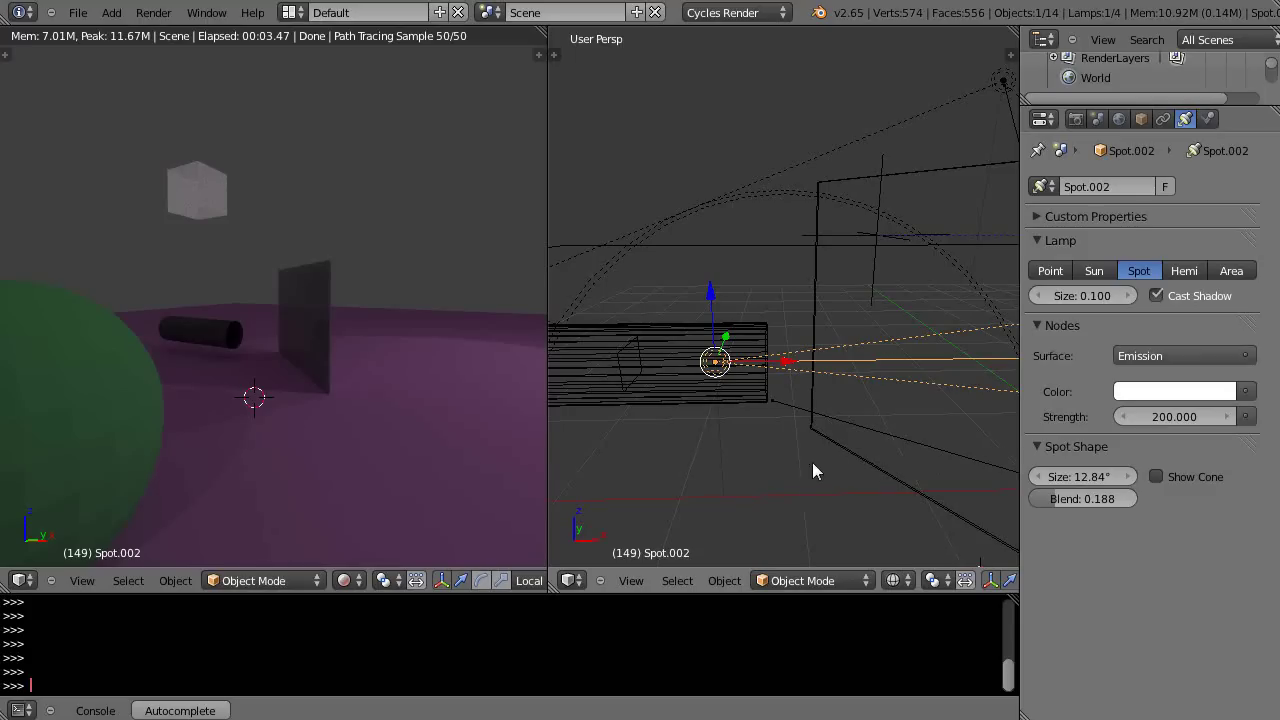
- Set Spot.002's spot size to 14.272° and select the glass mirror plane
{"action": "mouse_move", "coordinate": [1070, 479]}
{"action": "left_mouse_down"}
{"action": "mouse_move", "coordinate": [1083, 479]}
{"action": "mouse_move", "coordinate": [1070, 482]}
{"action": "left_mouse_up"}
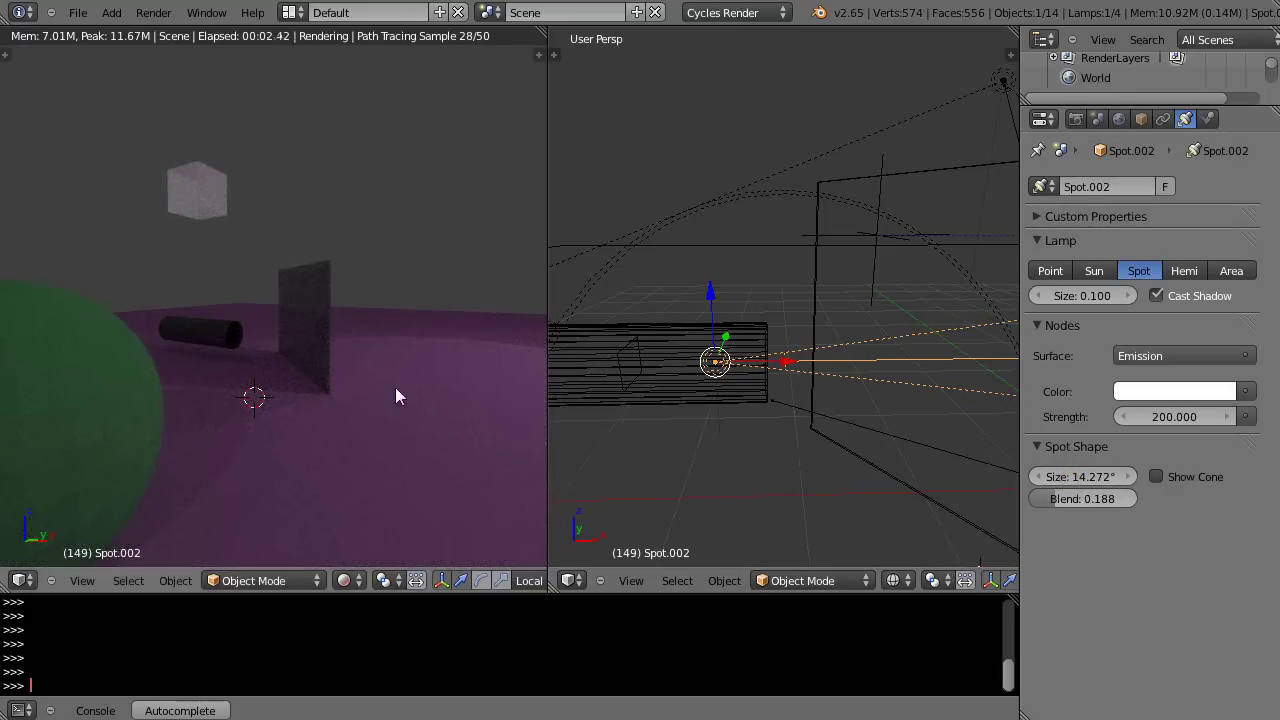
{"action": "right_click", "coordinate": [840, 185]}
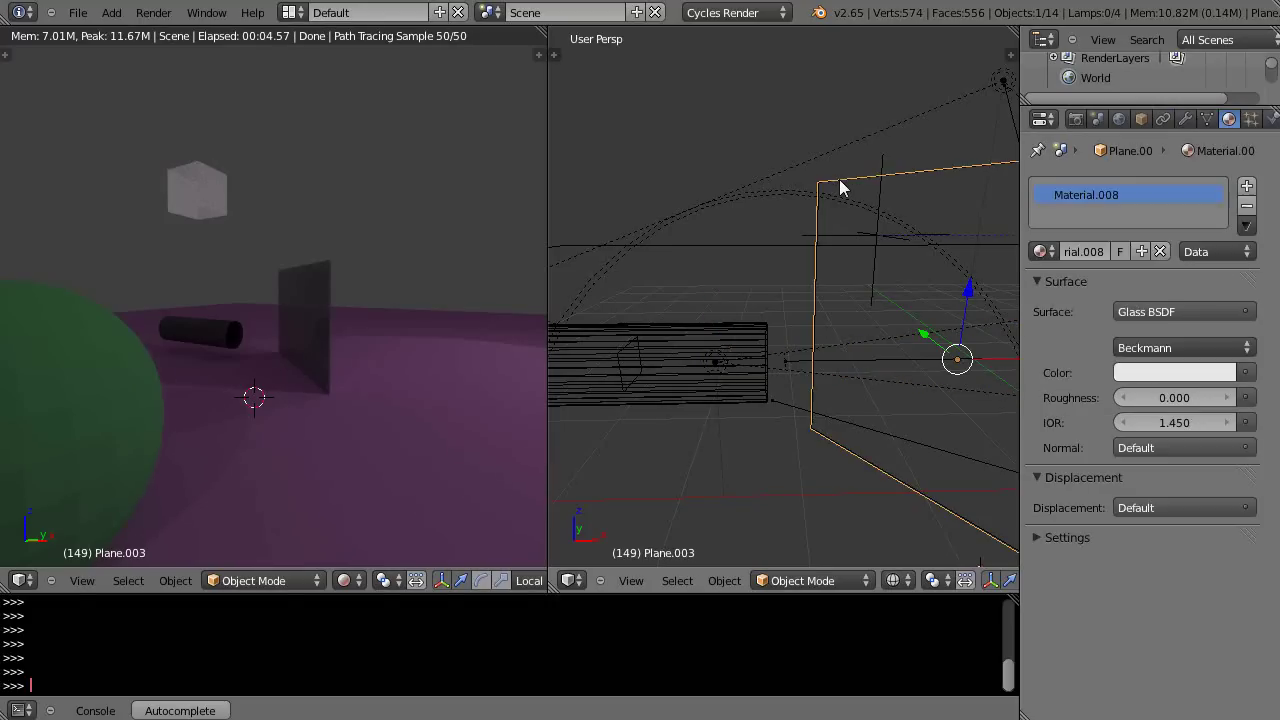
{"action": "right_click", "coordinate": [840, 185], "text": "shift"}
- Raise Plane.002 about 3.05 units along Z and snap the 3D cursor to its centre
{"action": "scroll", "coordinate": [953, 330], "scroll_direction": "down", "scroll_amount": 5}
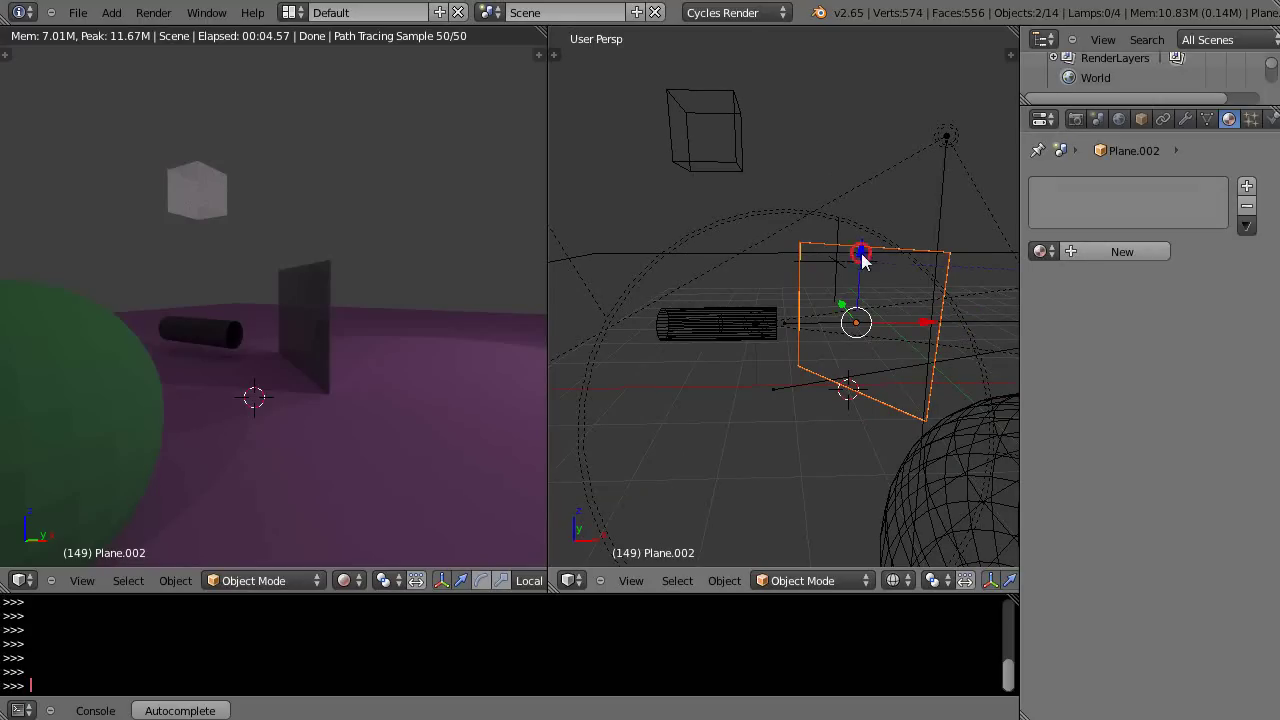
{"action": "left_click_drag", "start_coordinate": [860, 247], "coordinate": [894, 43]}
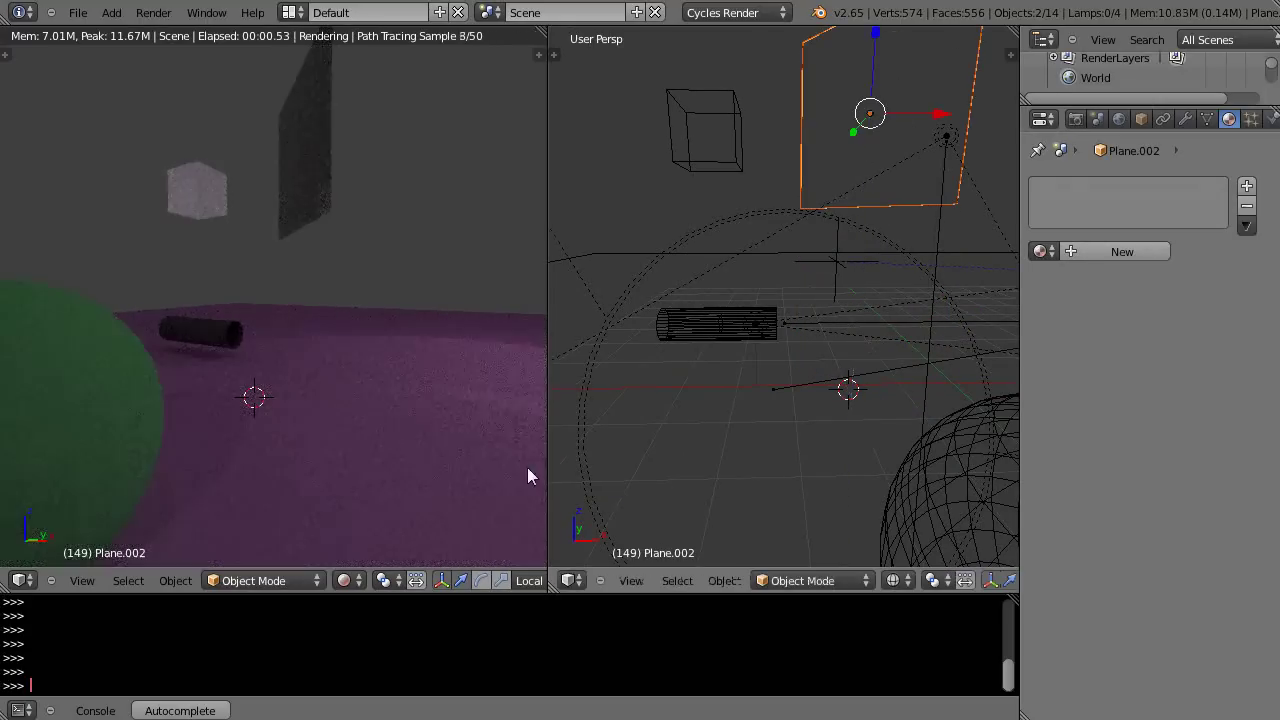
{"action": "middle_click_drag", "start_coordinate": [477, 483], "coordinate": [571, 491]}
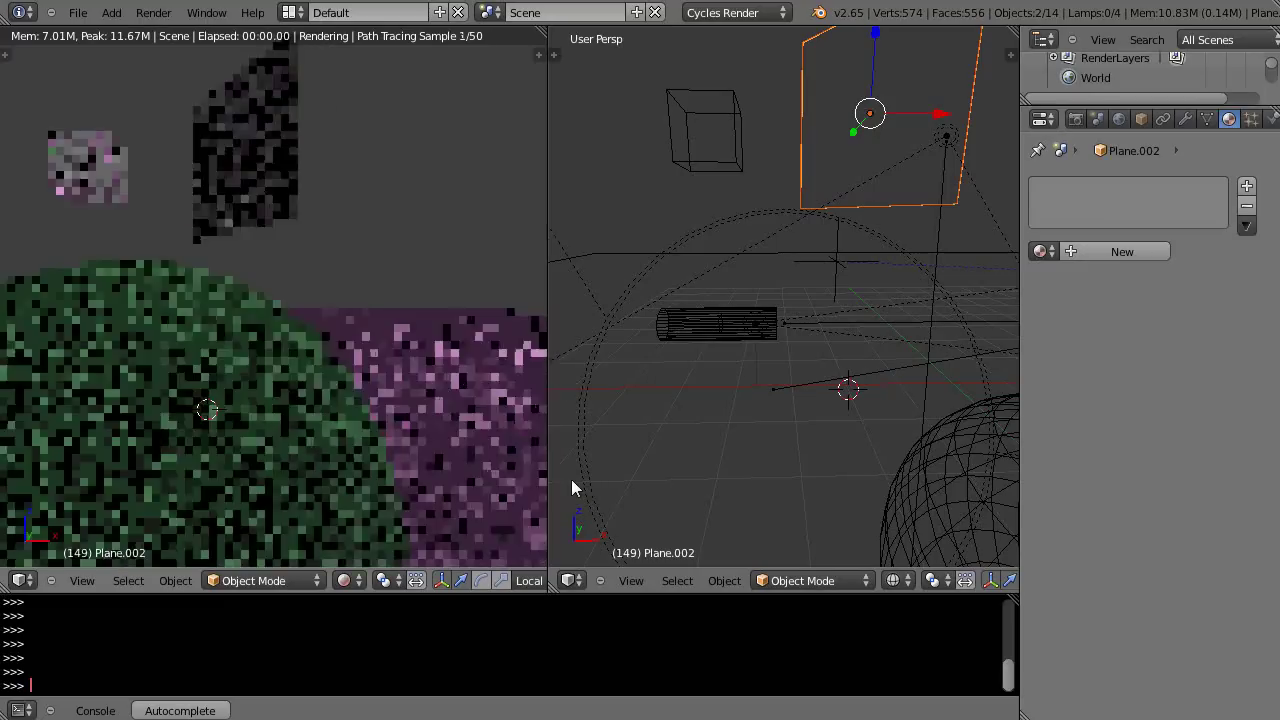
{"action": "middle_click_drag", "start_coordinate": [681, 491], "coordinate": [626, 511]}
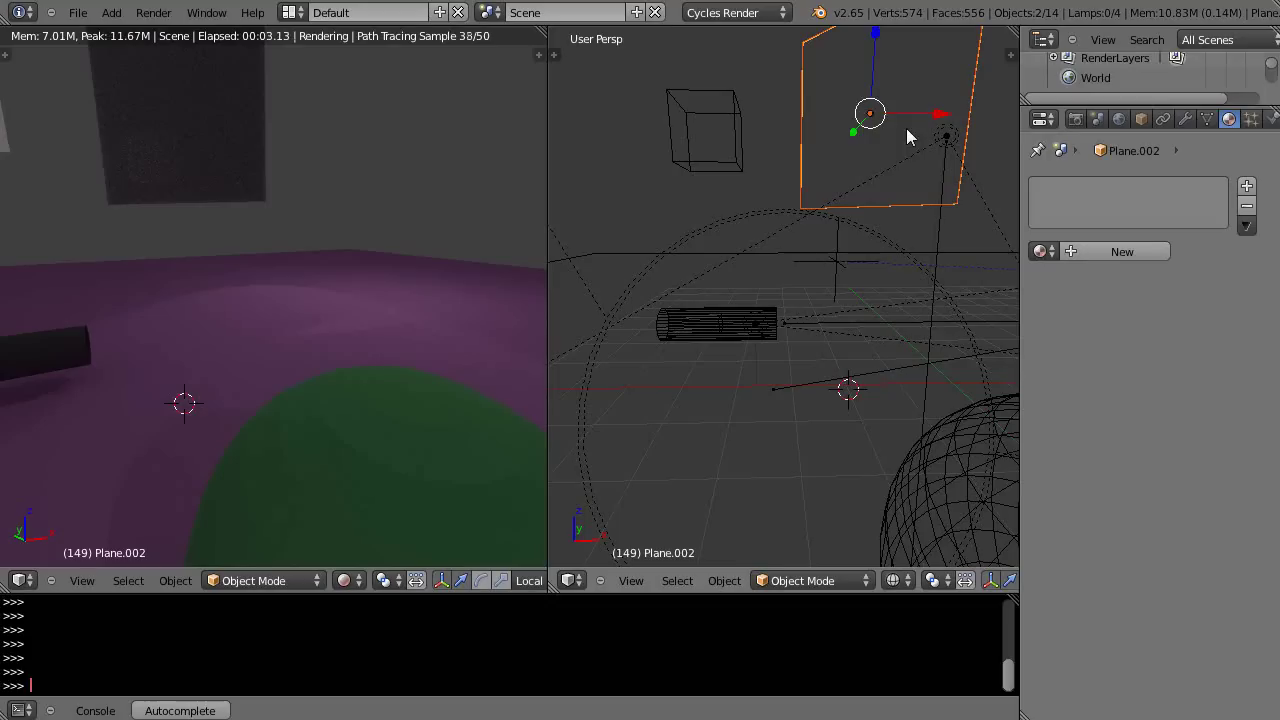
{"action": "key", "text": "shift+s"}
{"action": "left_click", "coordinate": [846, 127]}
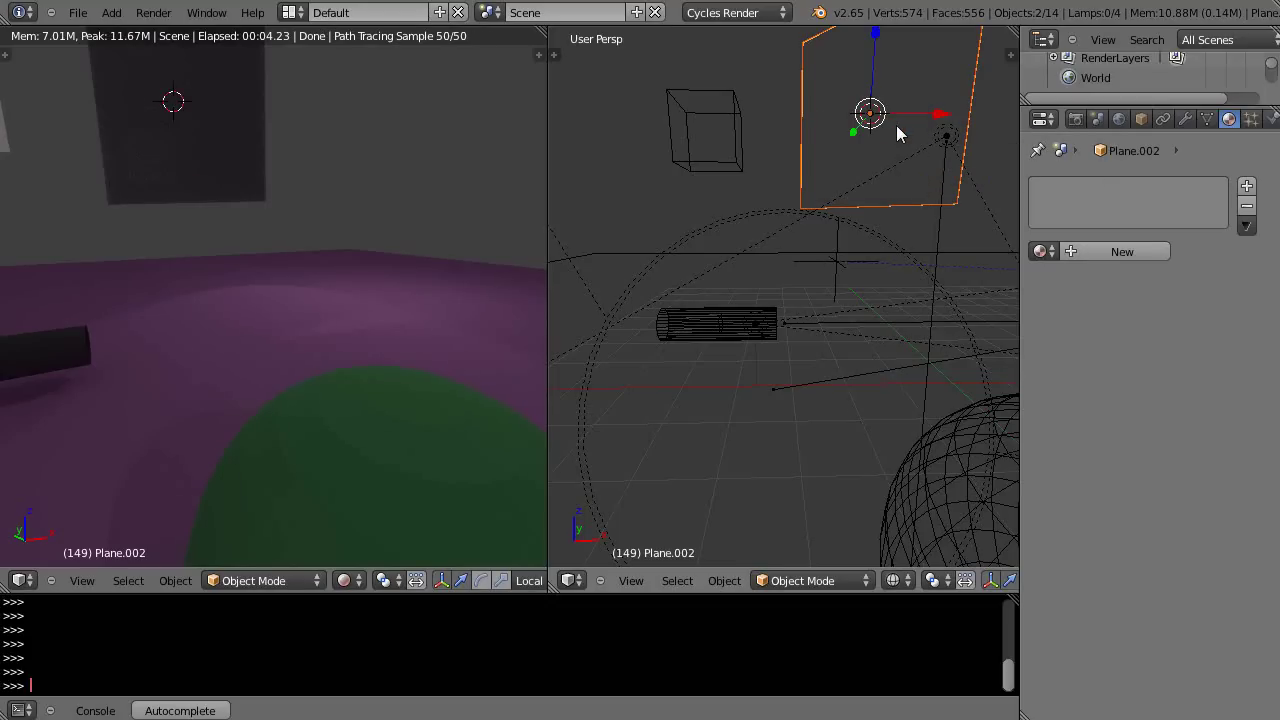
- Add a cube, scale it to about 0.56, and set it on the floor in the spotlight's beam
{"action": "key", "text": "shift+a"}
{"action": "mouse_move", "coordinate": [896, 125]}
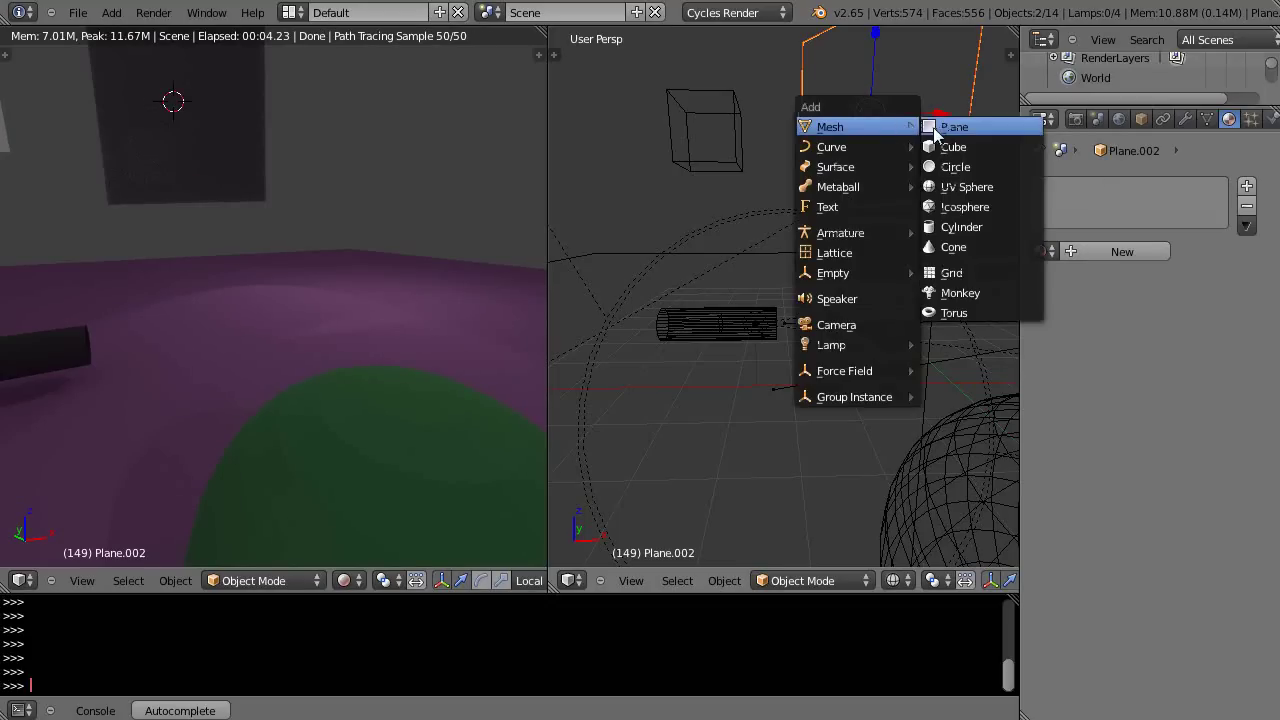
{"action": "left_click", "coordinate": [952, 147]}
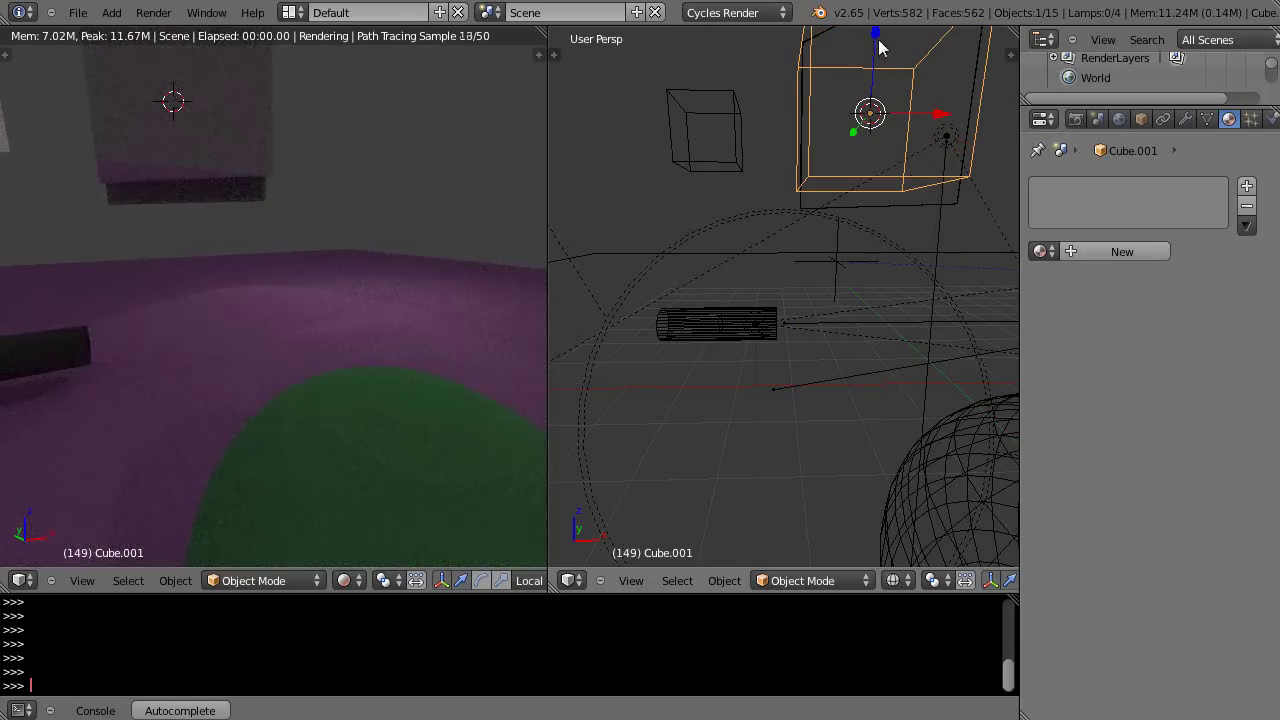
{"action": "left_click_drag", "start_coordinate": [877, 36], "coordinate": [910, 218]}
{"action": "key", "text": "s"}
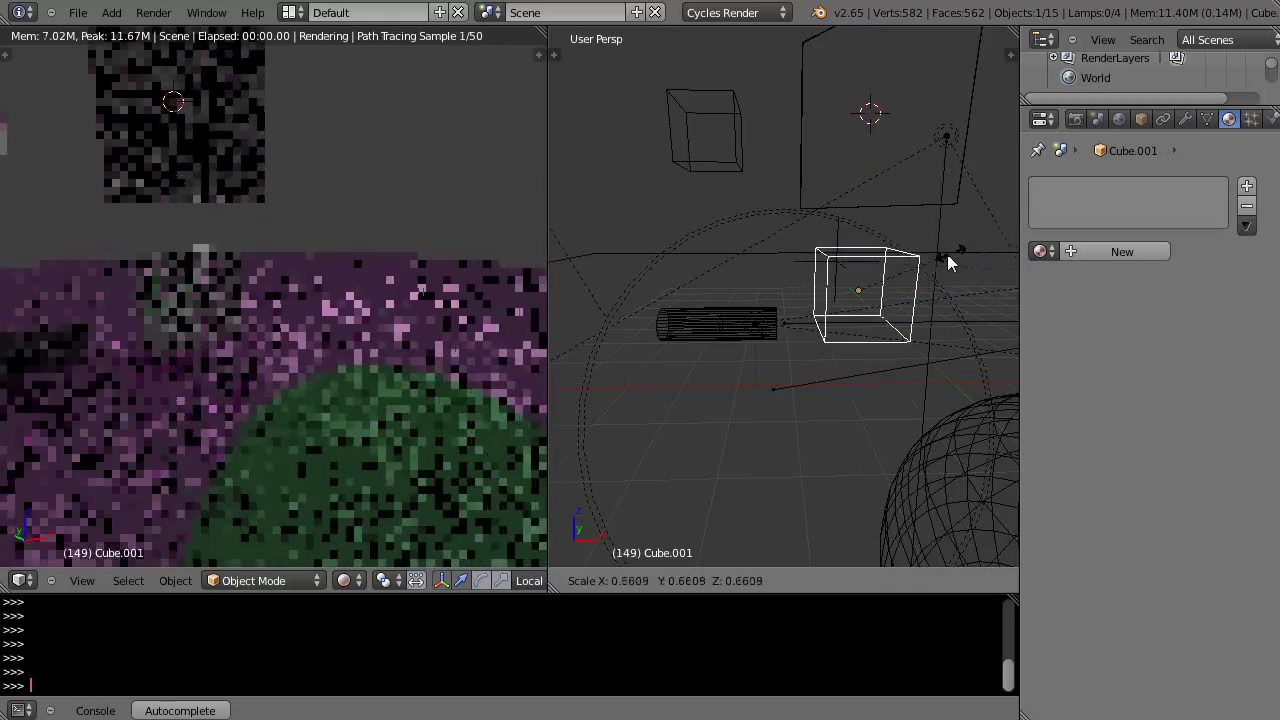
{"action": "left_click", "coordinate": [852, 240]}
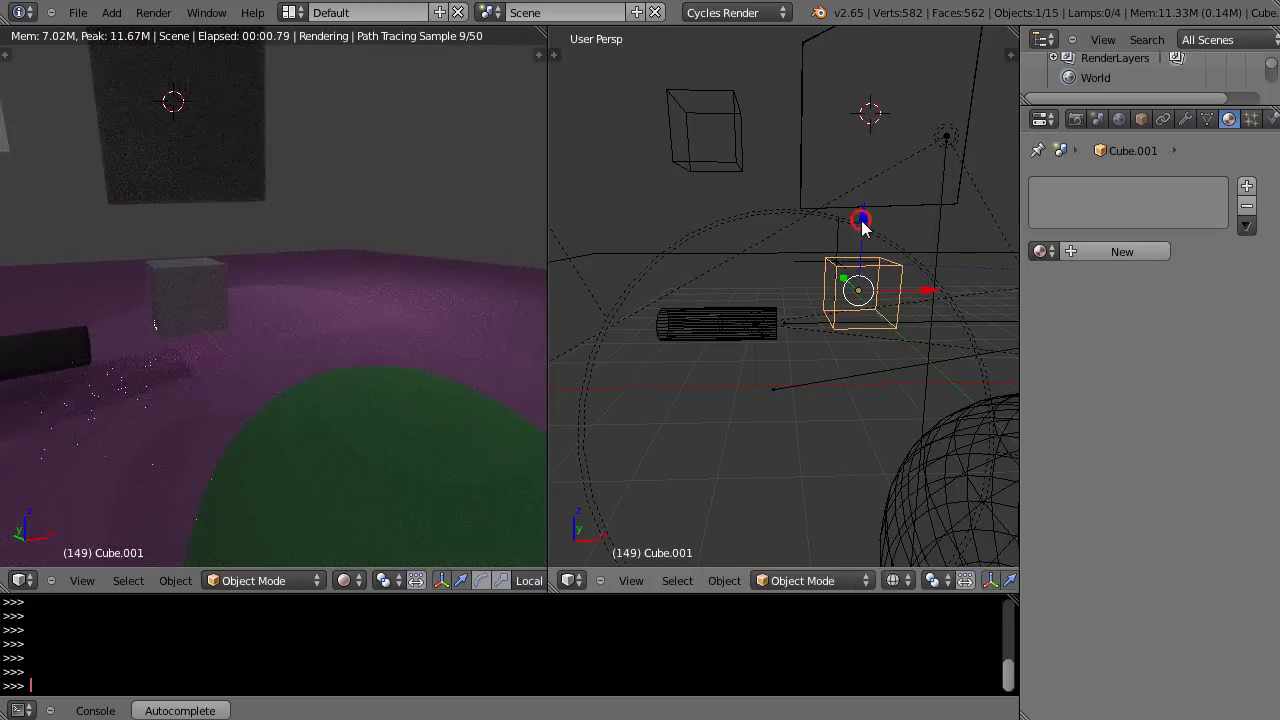
{"action": "left_click_drag", "start_coordinate": [857, 222], "coordinate": [864, 247]}
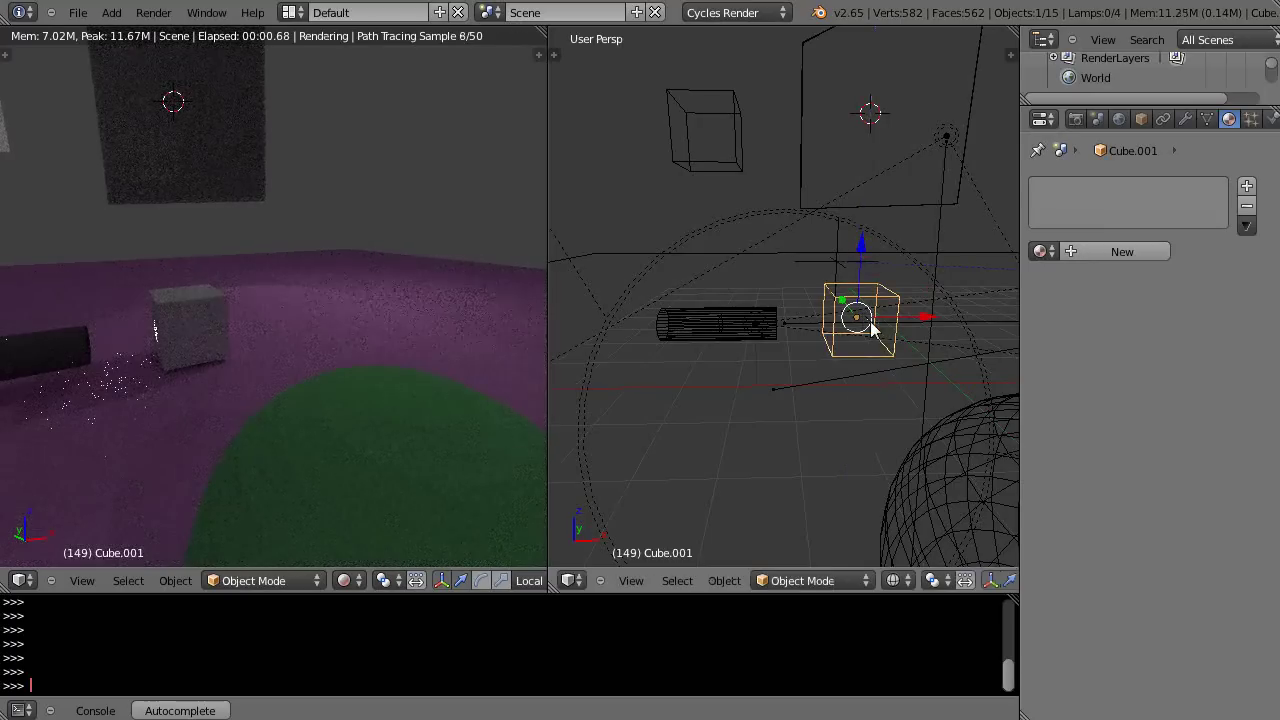
{"action": "left_click_drag", "start_coordinate": [910, 325], "coordinate": [966, 311]}
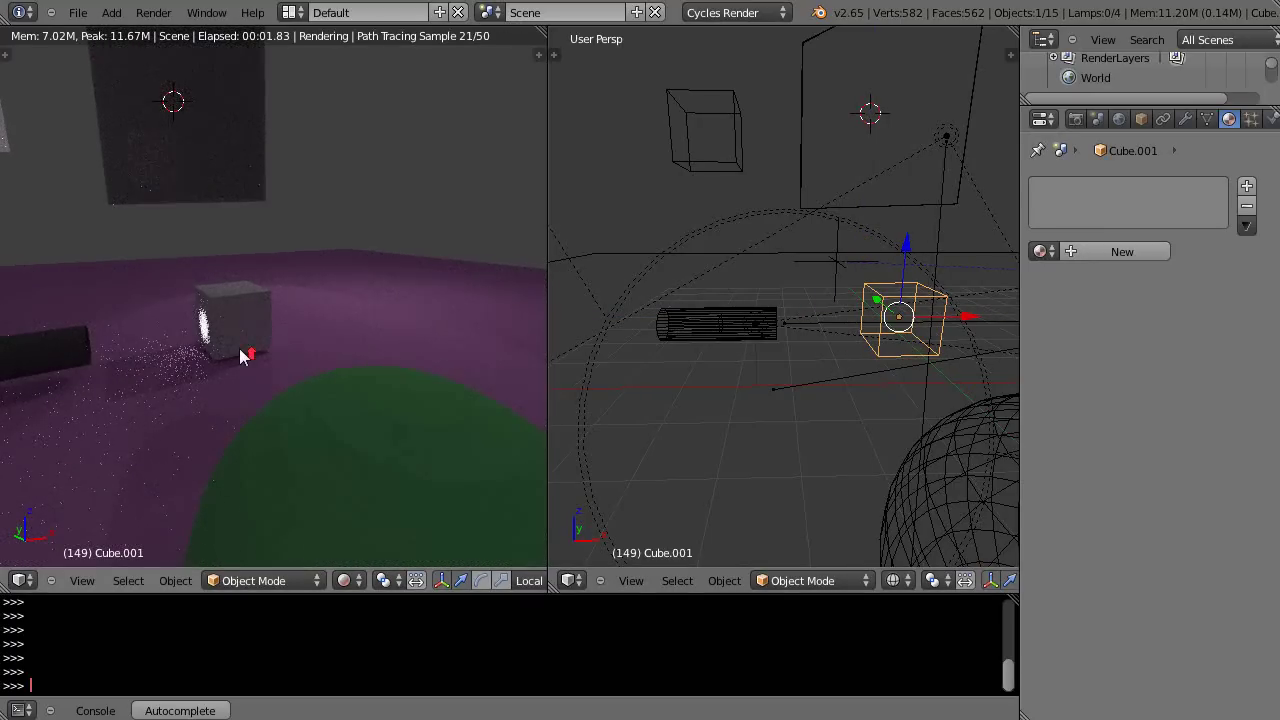
{"action": "middle_click_drag", "start_coordinate": [243, 354], "coordinate": [286, 351]}
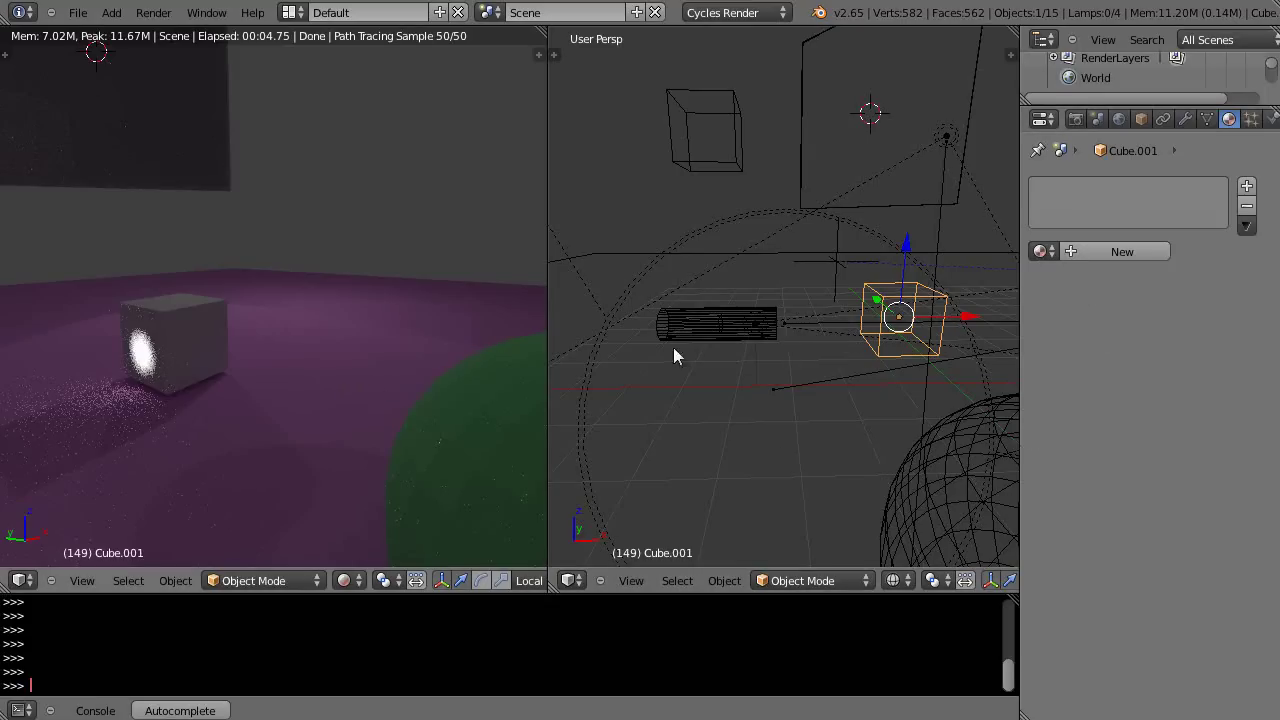
- Select Spot.002 and widen its spot size from 14.272° to 49.714°
{"action": "right_click", "coordinate": [757, 323]}
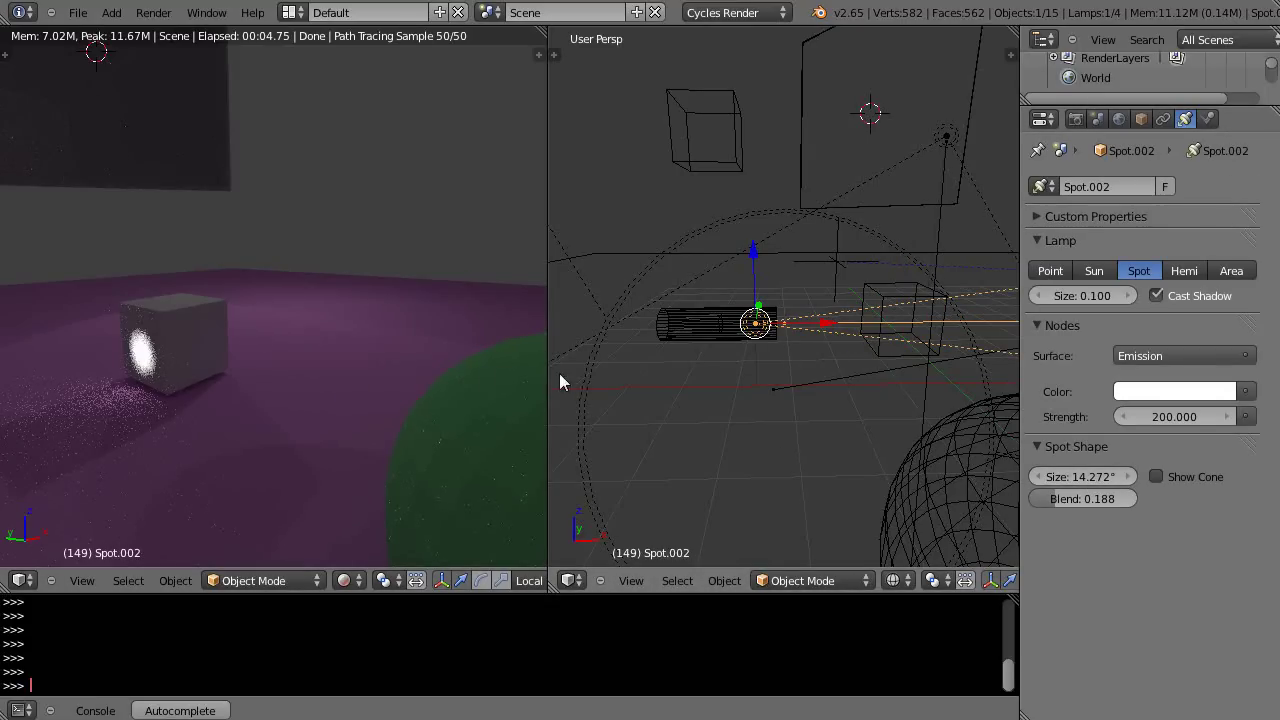
{"action": "middle_click_drag", "start_coordinate": [212, 359], "coordinate": [482, 381]}
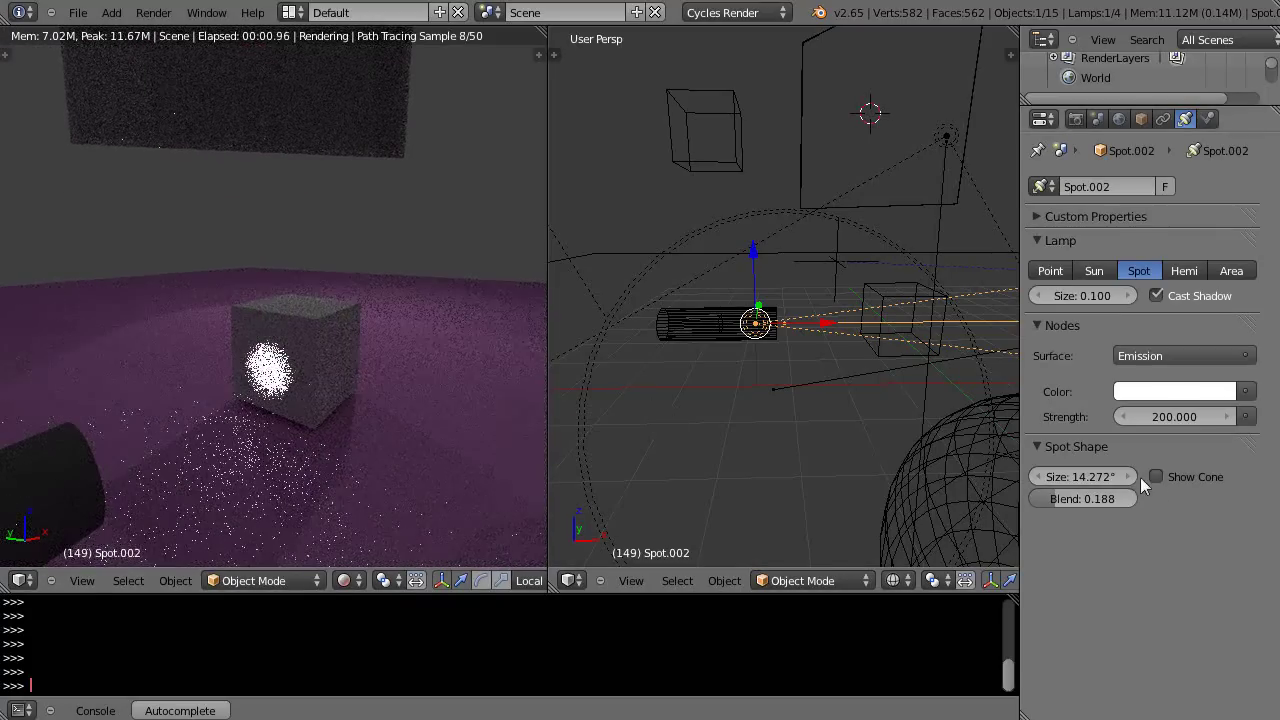
{"action": "left_click_drag", "start_coordinate": [1104, 477], "coordinate": [1124, 478]}
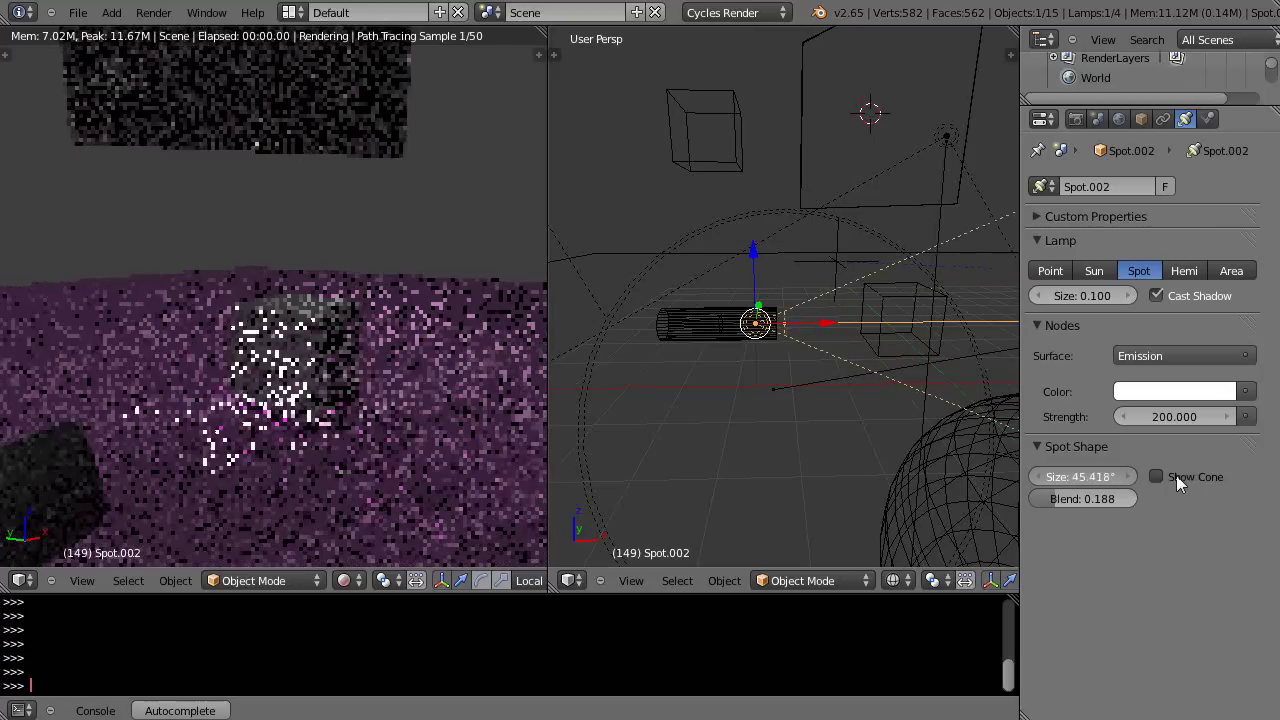
{"action": "left_click_drag", "start_coordinate": [1176, 475], "coordinate": [1188, 474]}
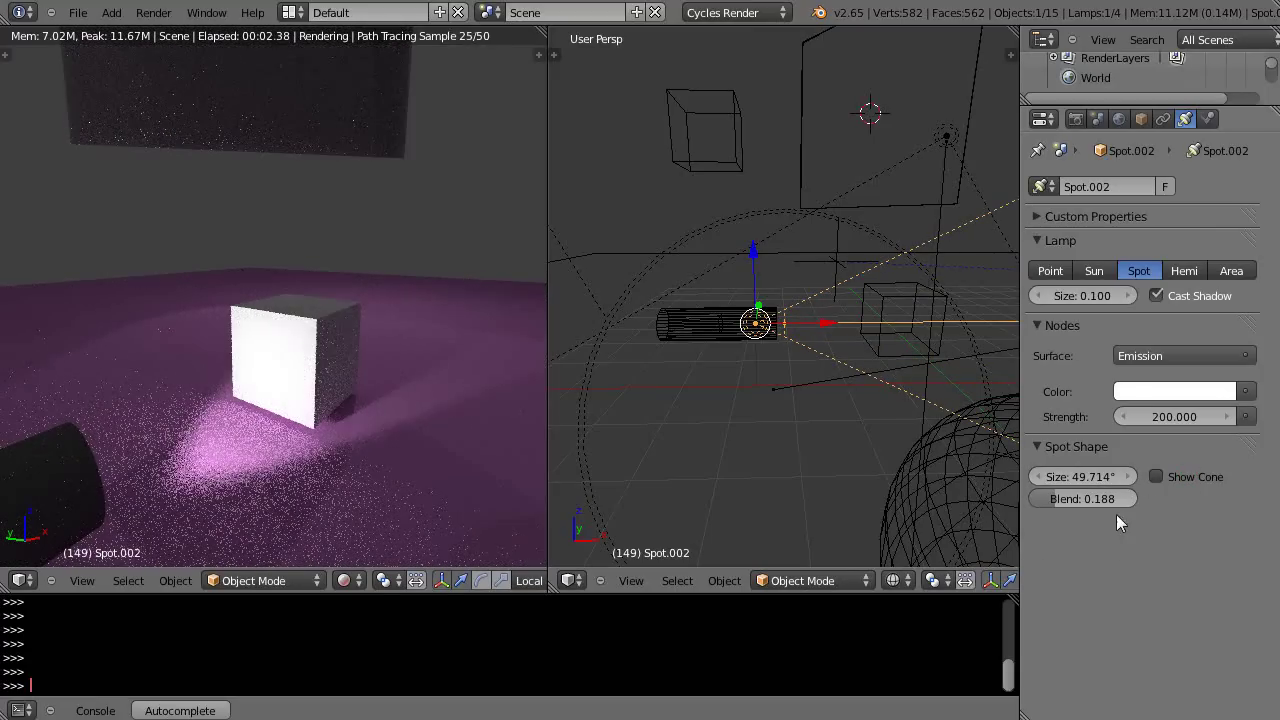
- Try spot blend 0 and 1, then settle on a slight 0.09524 blend
{"action": "left_click_drag", "start_coordinate": [1103, 497], "coordinate": [1021, 503]}
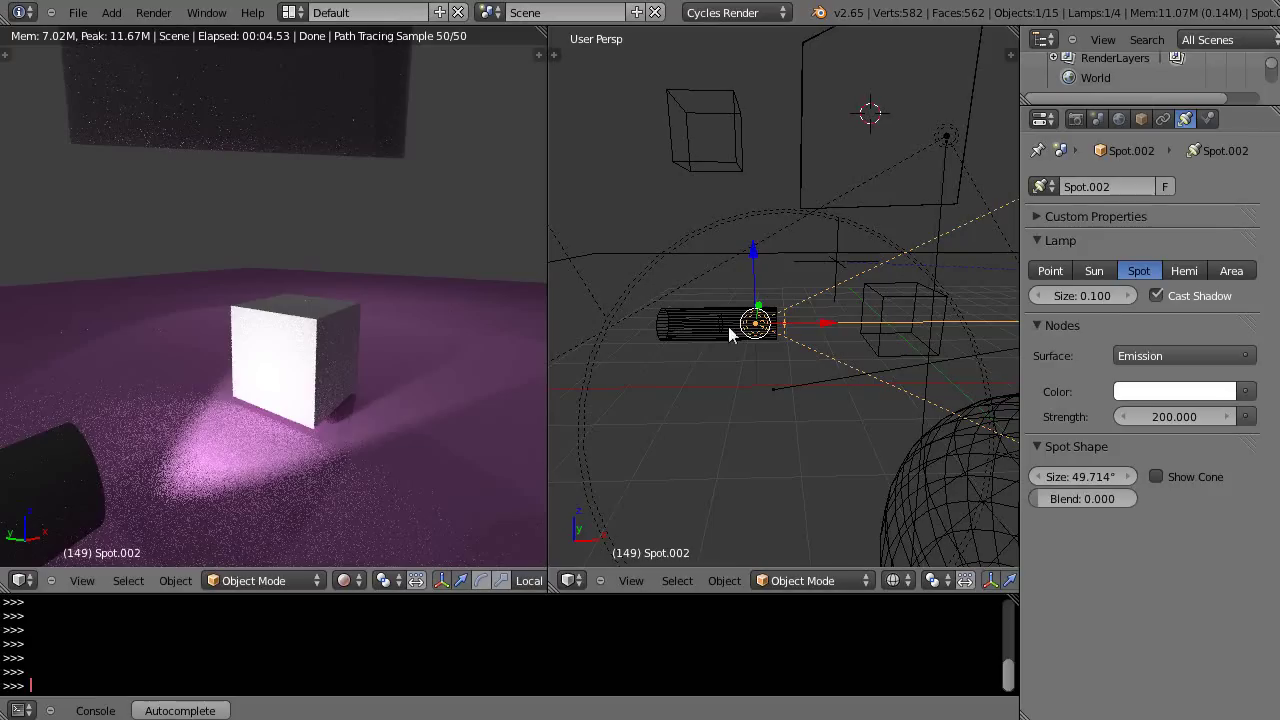
{"action": "left_click_drag", "start_coordinate": [1060, 502], "coordinate": [1170, 497]}
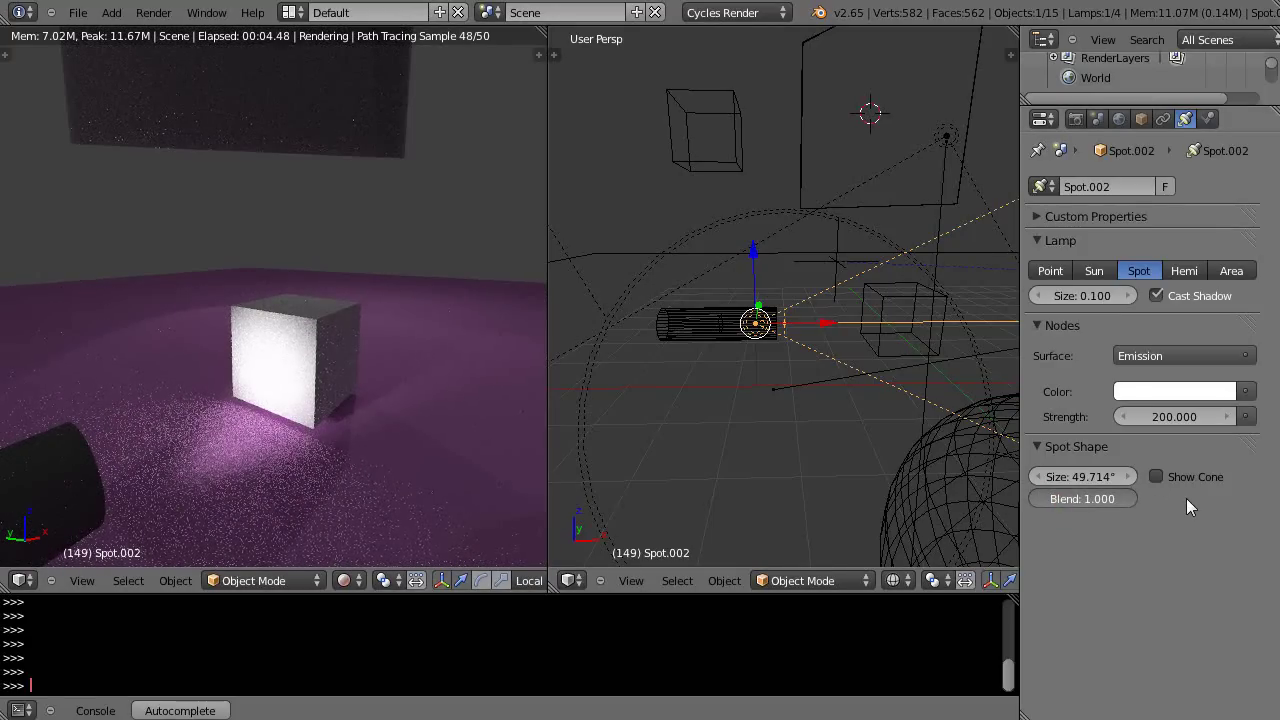
{"action": "left_click_drag", "start_coordinate": [1136, 499], "coordinate": [1070, 505]}
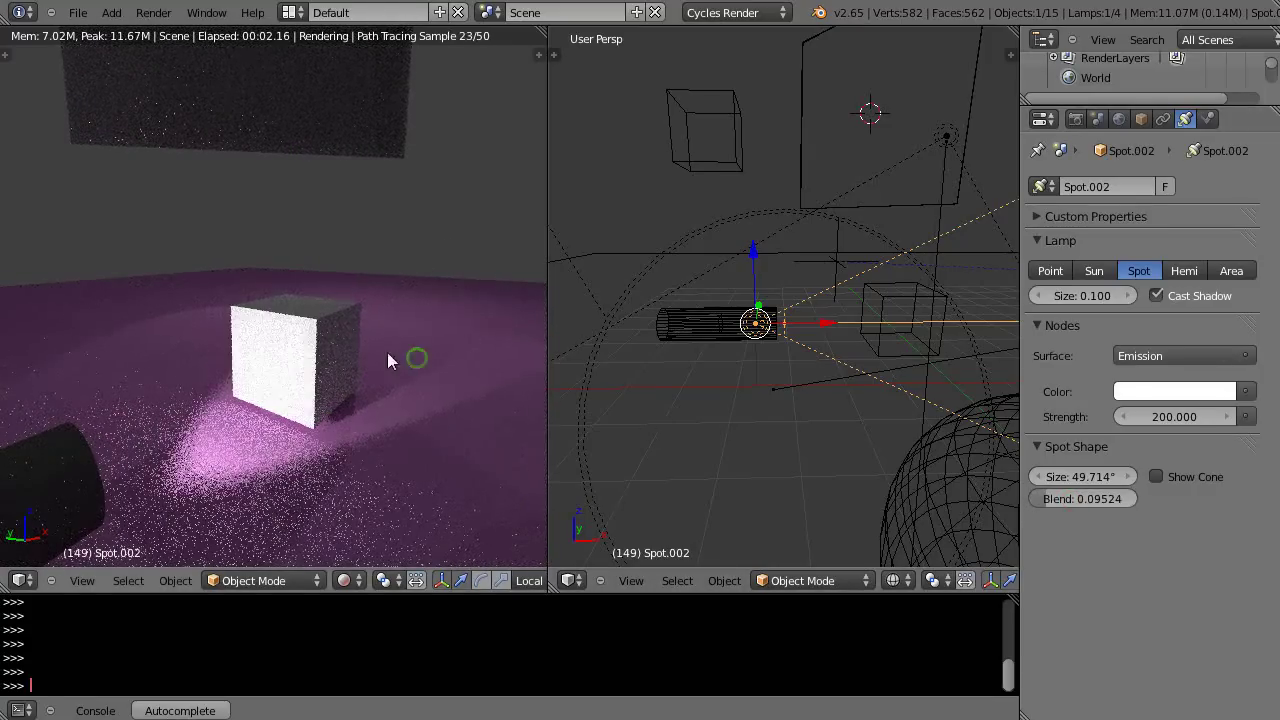
{"action": "middle_click_drag", "start_coordinate": [390, 360], "coordinate": [366, 350]}
- Move Cube.001 sideways along X out of the spotlight
{"action": "right_click", "coordinate": [896, 316]}
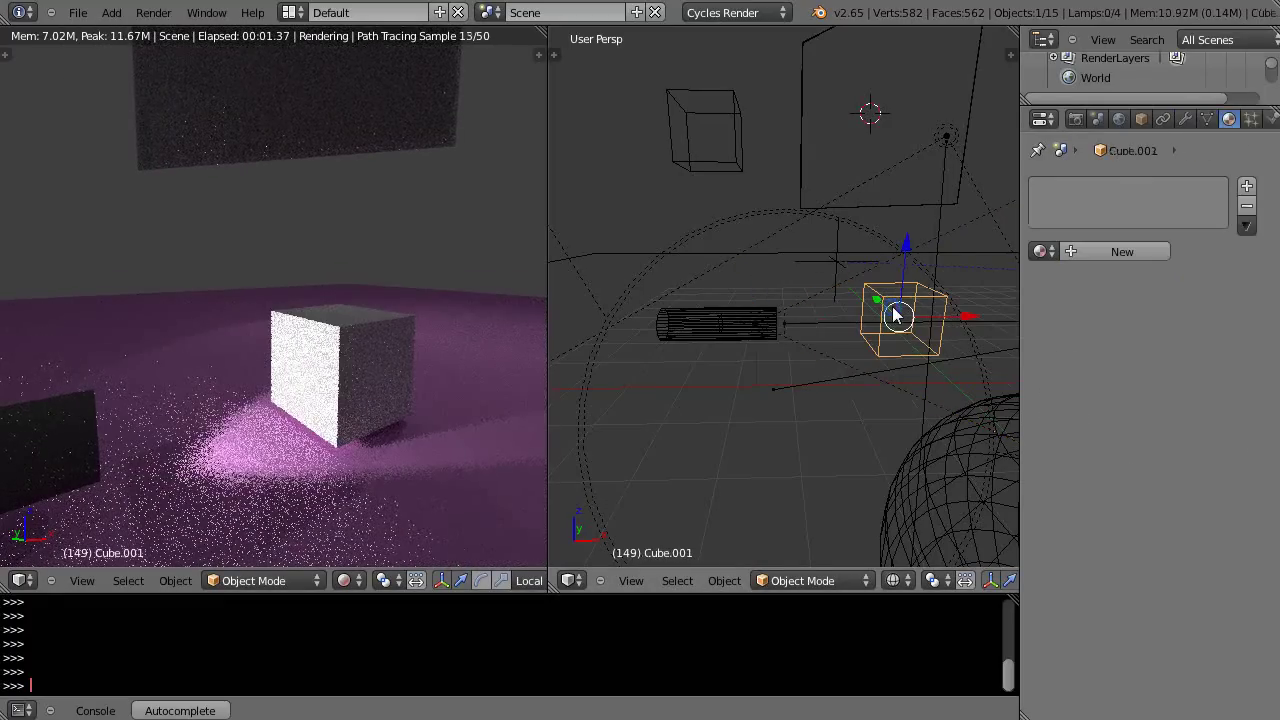
{"action": "middle_click_drag", "start_coordinate": [877, 343], "coordinate": [964, 317]}
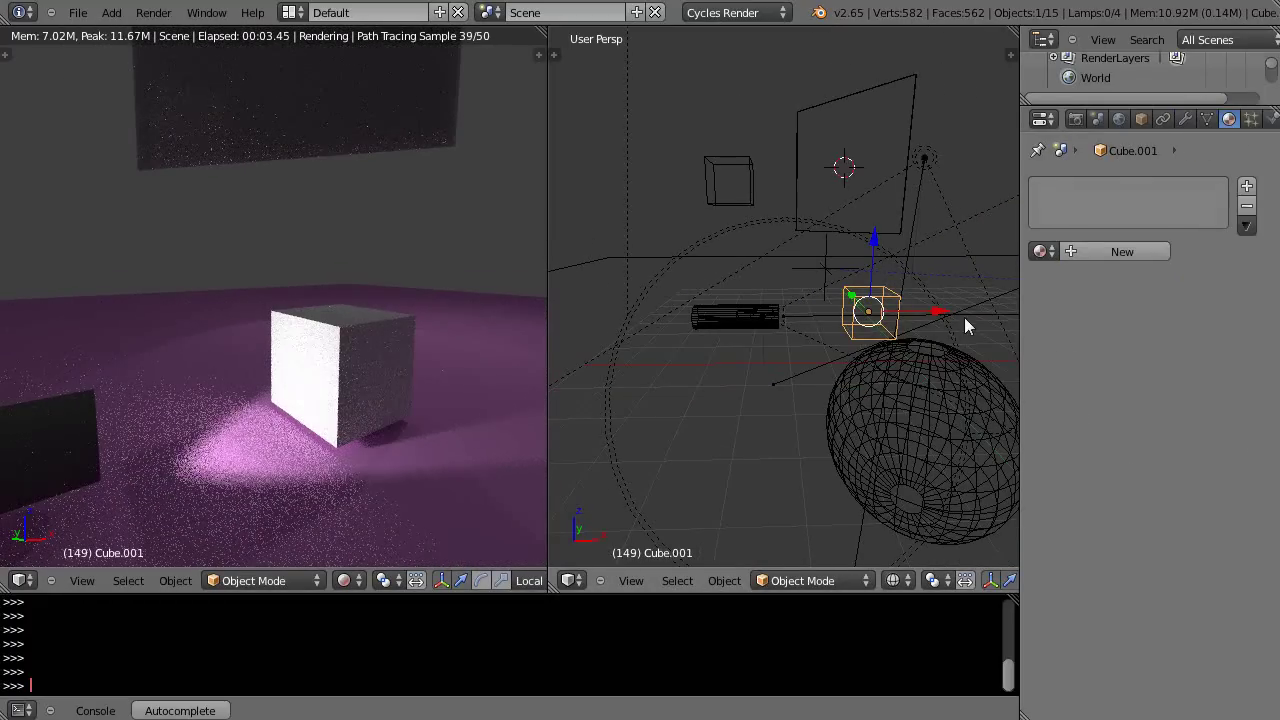
{"action": "left_click_drag", "start_coordinate": [939, 311], "coordinate": [1105, 302]}
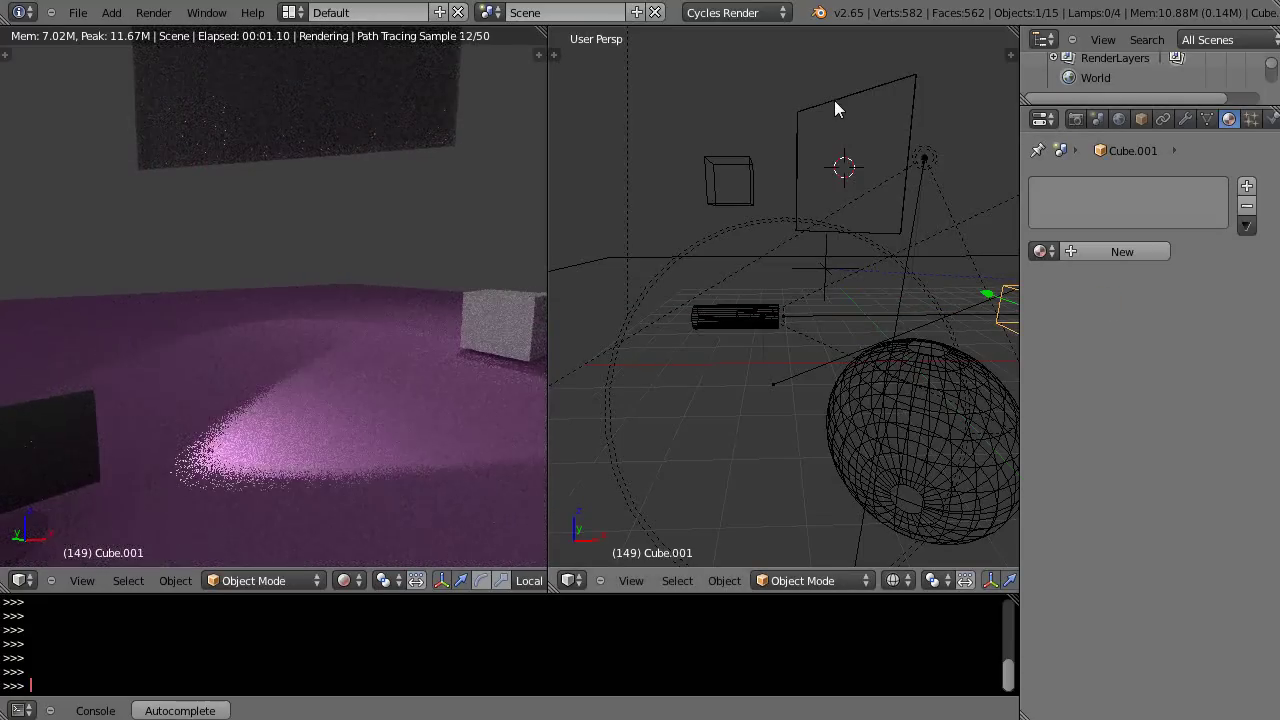
- Lower the glass Plane.003 along Z into the spotlight's beam
{"action": "right_click", "coordinate": [836, 103], "text": "shift"}
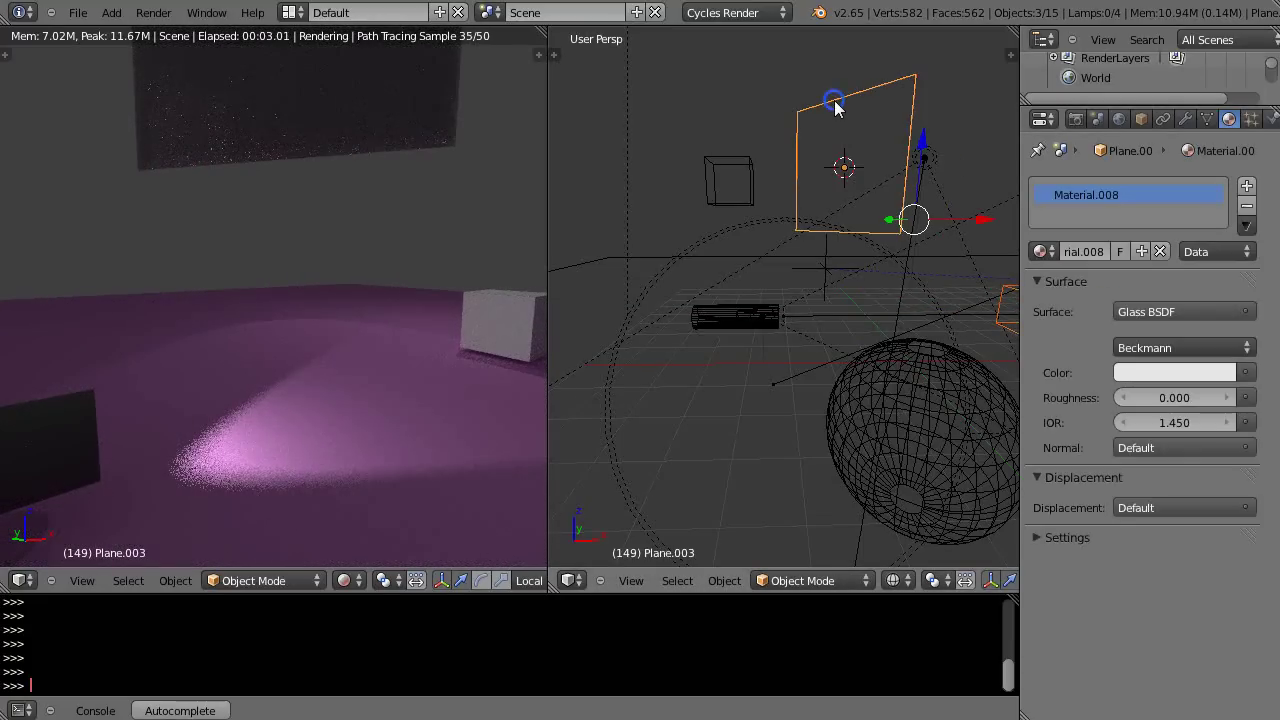
{"action": "right_click", "coordinate": [834, 100]}
{"action": "left_click_drag", "start_coordinate": [848, 80], "coordinate": [850, 225]}
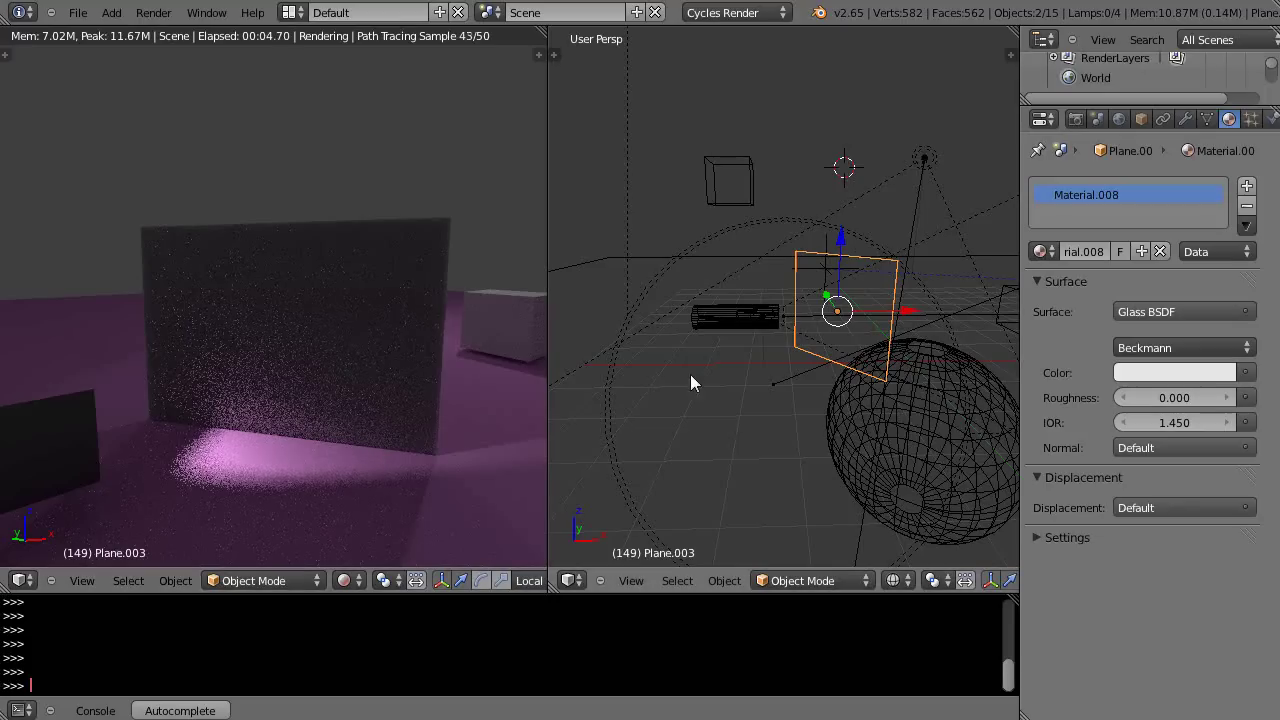
{"action": "left_click_drag", "start_coordinate": [840, 248], "coordinate": [846, 242]}
{"action": "middle_click_drag", "start_coordinate": [885, 406], "coordinate": [880, 390]}
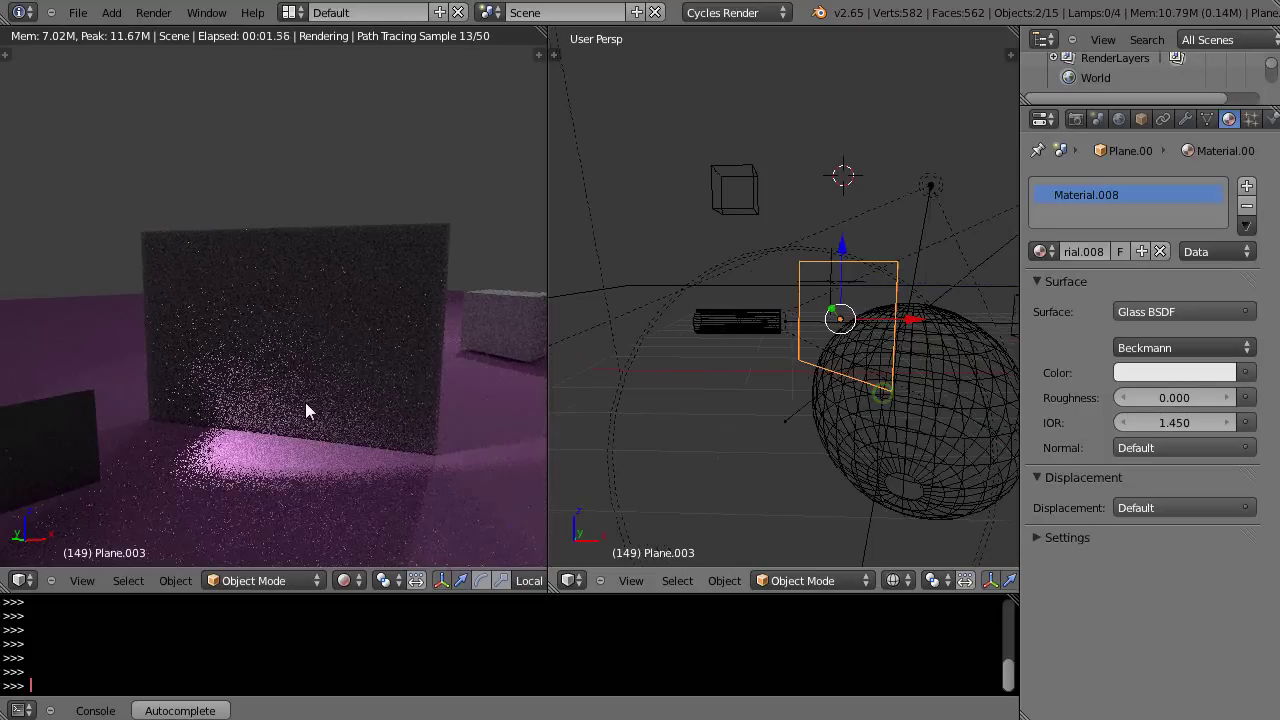
{"action": "middle_click_drag", "start_coordinate": [288, 403], "coordinate": [346, 403]}
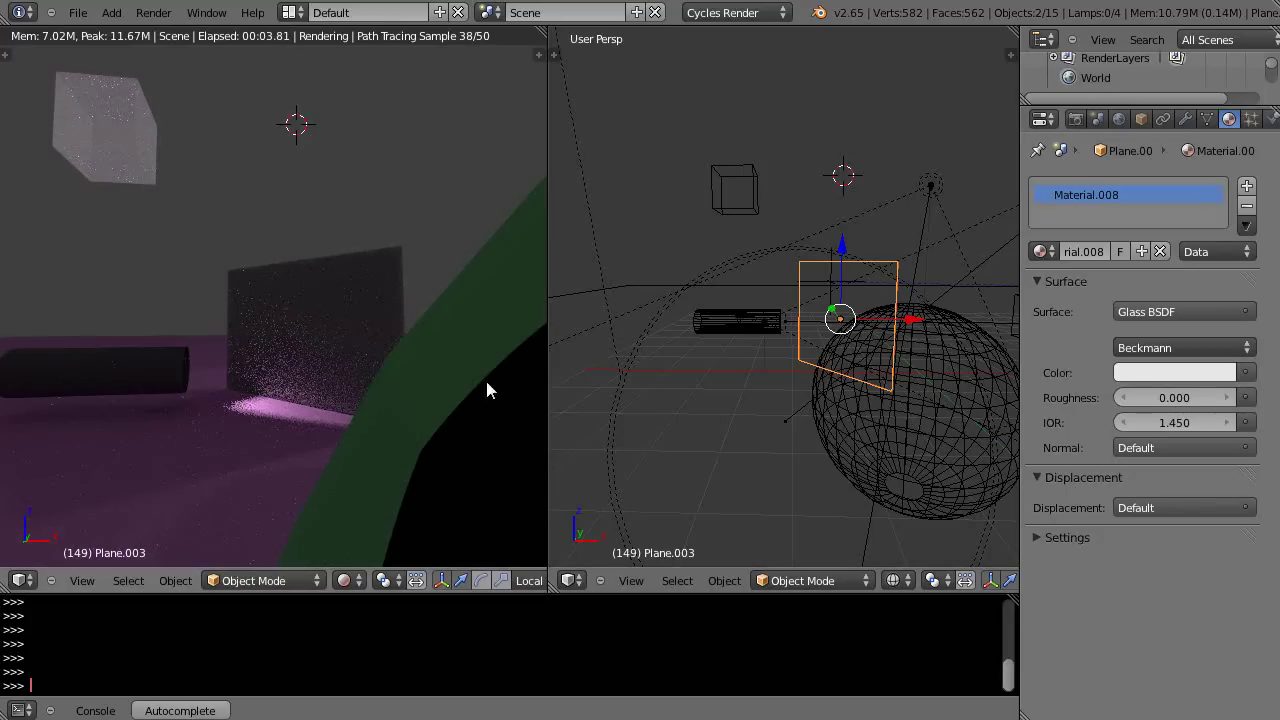
- Select Spot.002 and narrow its spot size to 17.852°
{"action": "right_click", "coordinate": [768, 333]}
{"action": "right_click", "coordinate": [768, 333]}
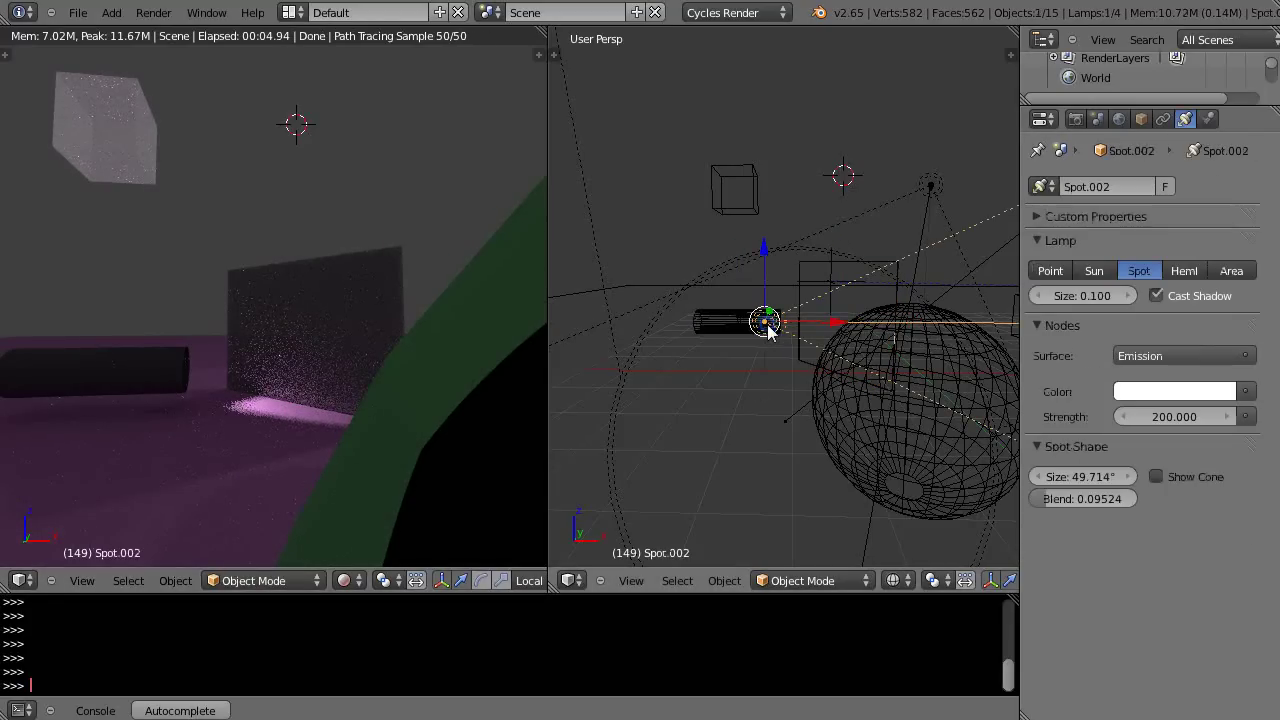
{"action": "left_click_drag", "start_coordinate": [1107, 479], "coordinate": [1015, 478]}
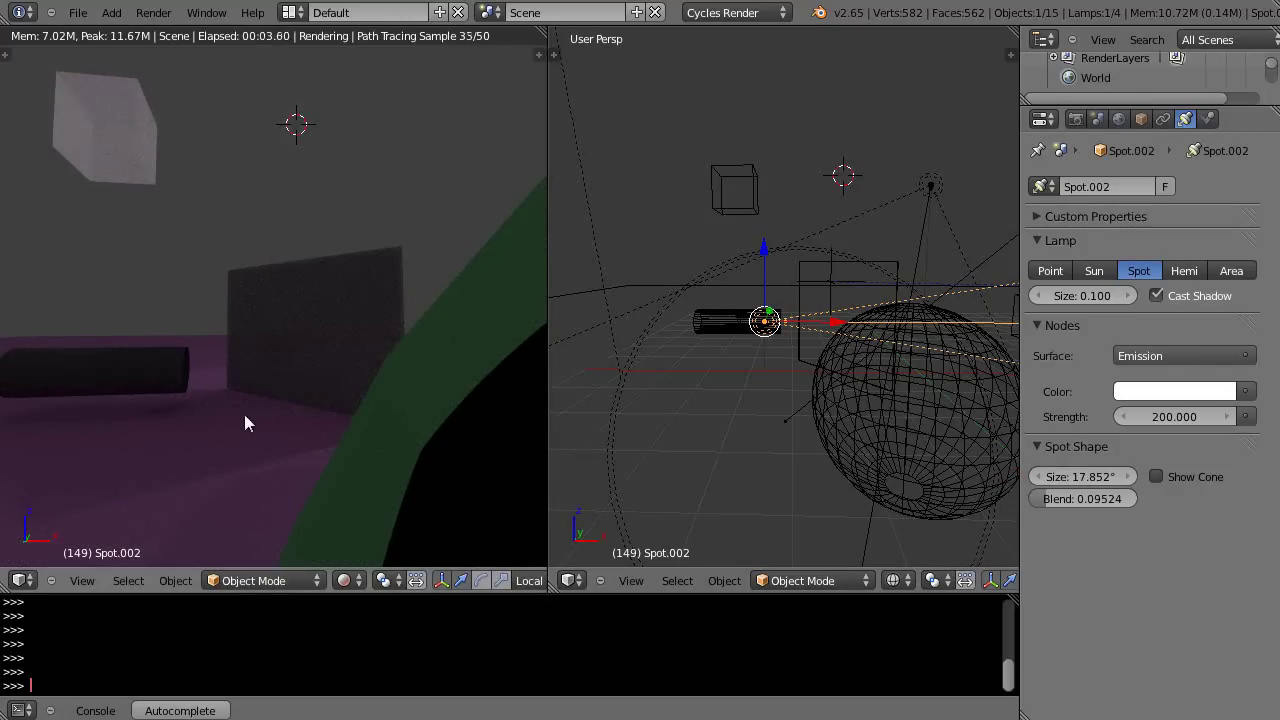
- Orbit and zoom the rendered view to see the glass mirror from a lower angle
{"action": "scroll", "coordinate": [246, 417], "scroll_direction": "up", "scroll_amount": 1}
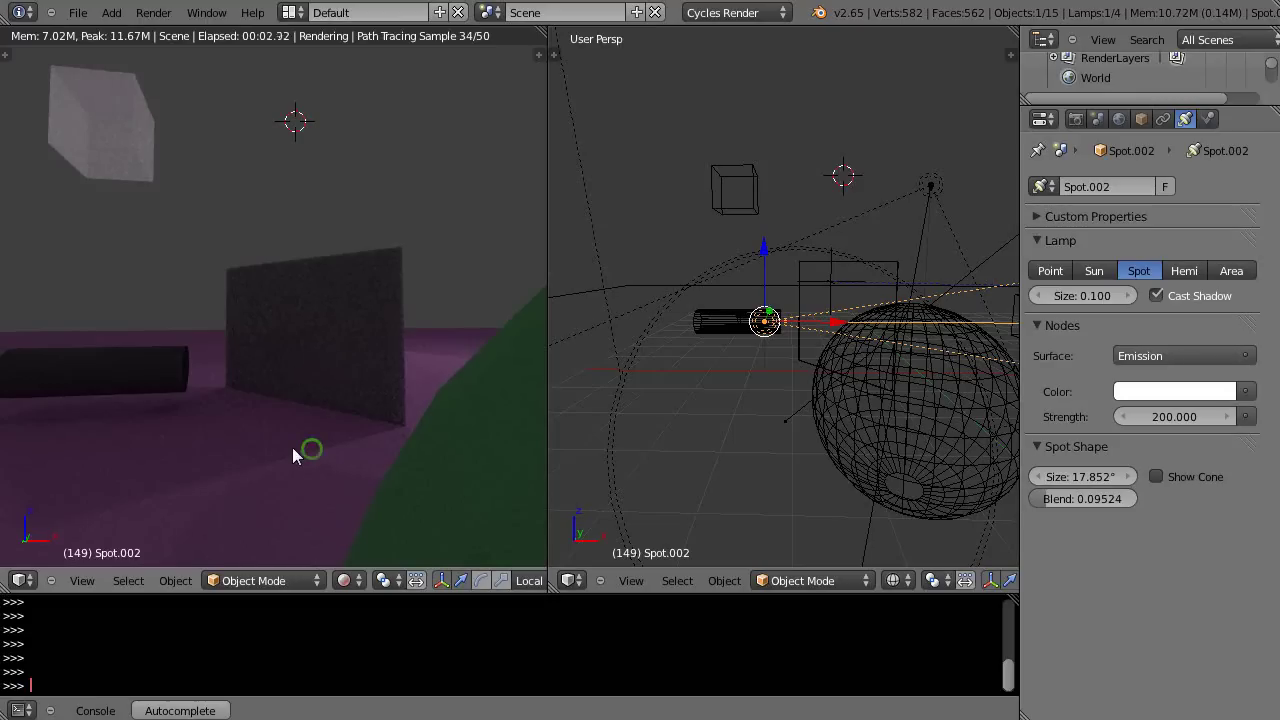
{"action": "mouse_move", "coordinate": [292, 447]}
{"action": "middle_mouse_down"}
{"action": "mouse_move", "coordinate": [279, 441]}
{"action": "mouse_move", "coordinate": [295, 451]}
{"action": "middle_mouse_up"}
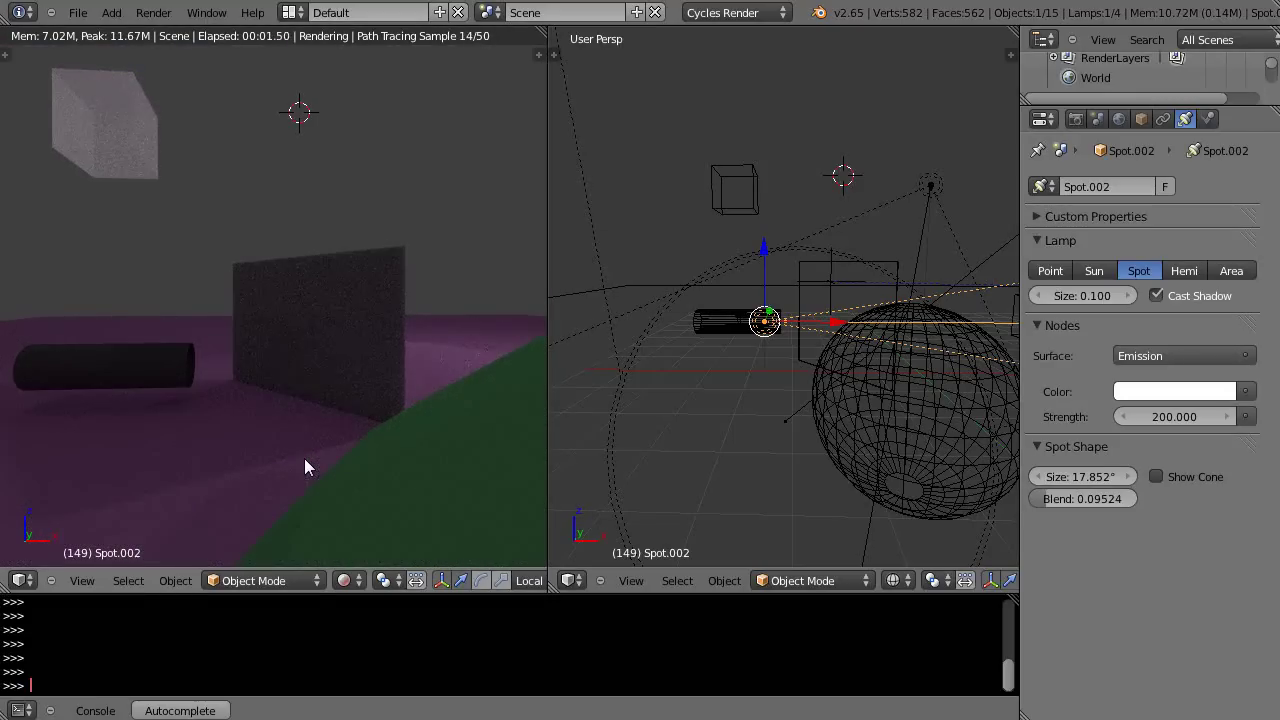
{"action": "middle_click_drag", "start_coordinate": [305, 460], "coordinate": [286, 367]}
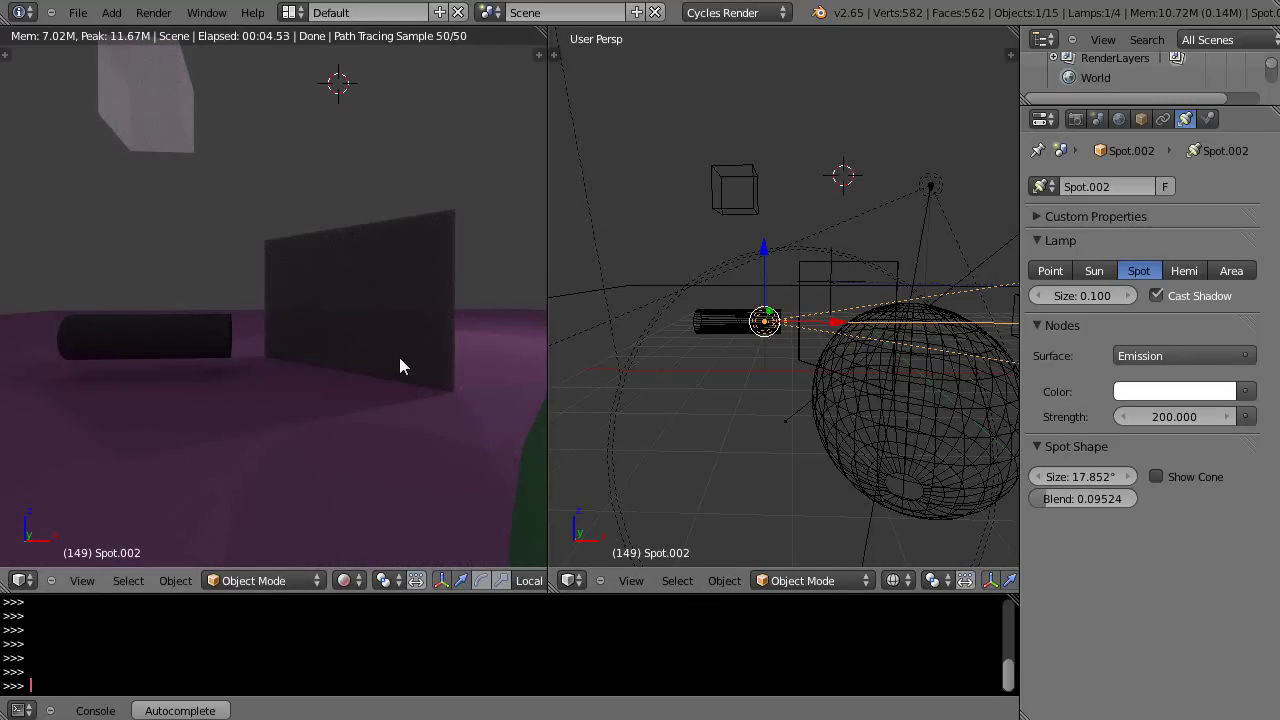
{"action": "middle_click_drag", "start_coordinate": [391, 363], "coordinate": [381, 362]}
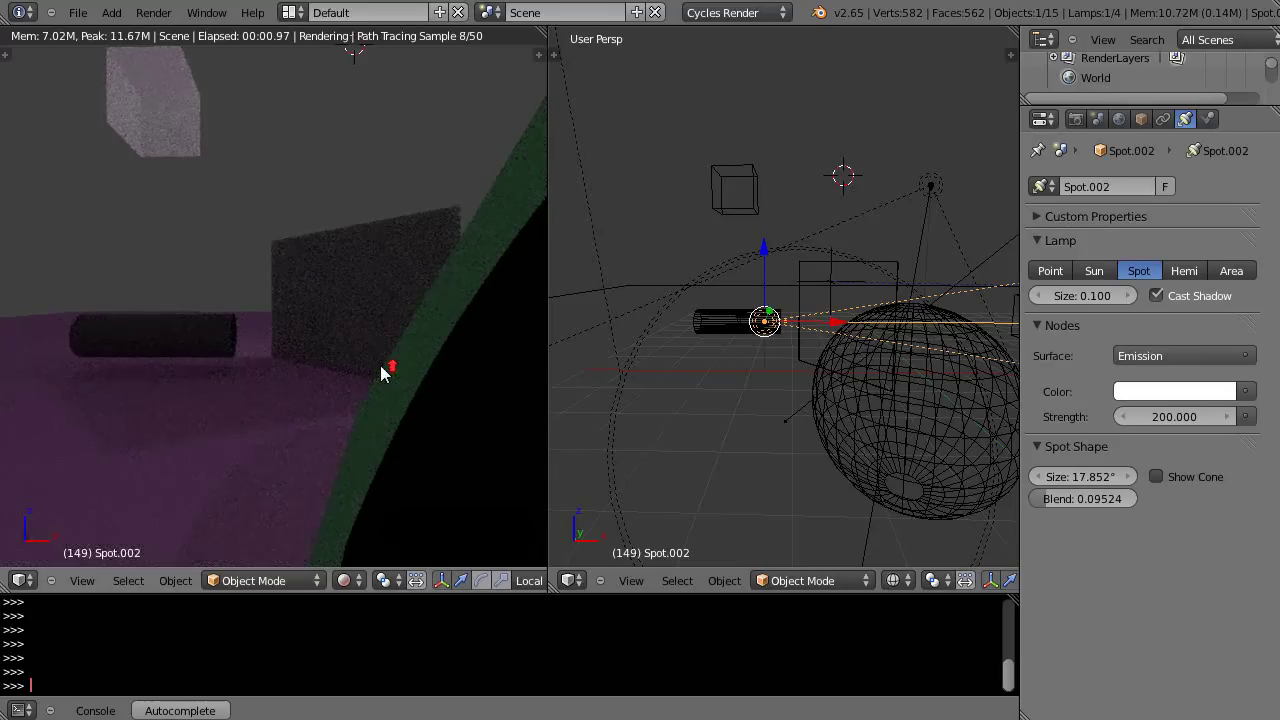
{"action": "scroll", "coordinate": [381, 372], "scroll_direction": "up", "scroll_amount": 2}
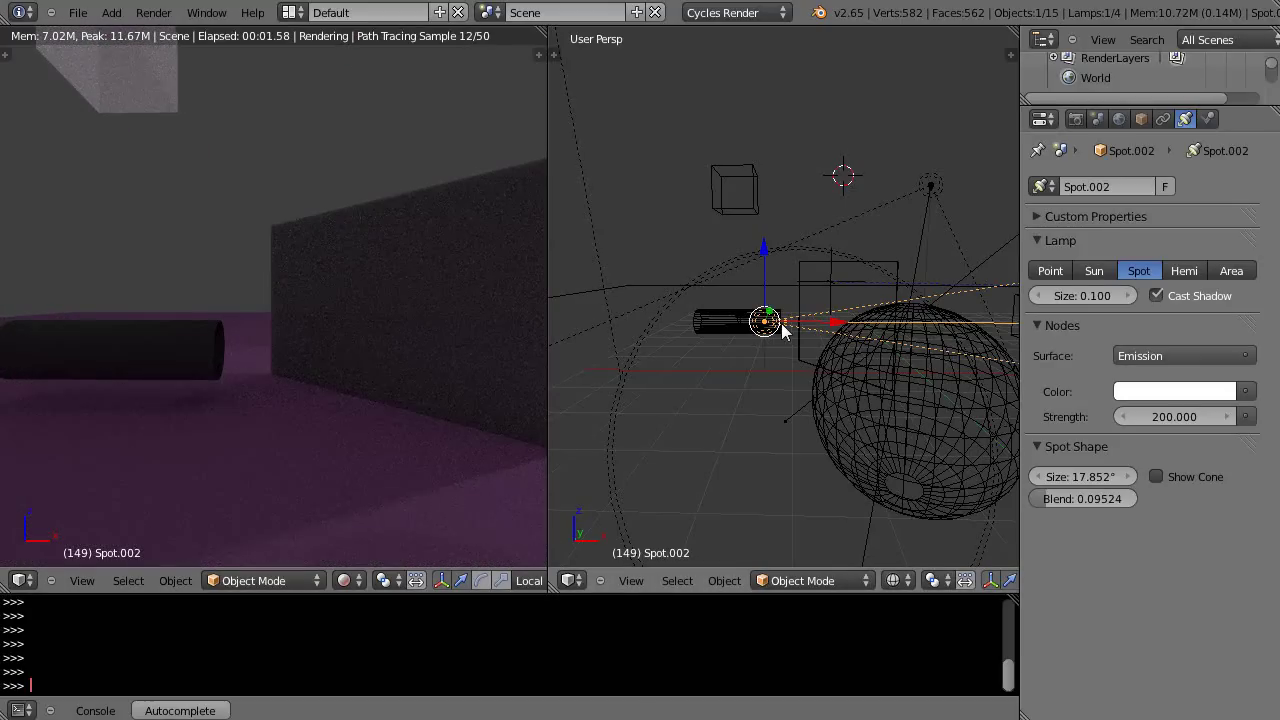
{"action": "scroll", "coordinate": [766, 365], "scroll_direction": "up", "scroll_amount": 2}
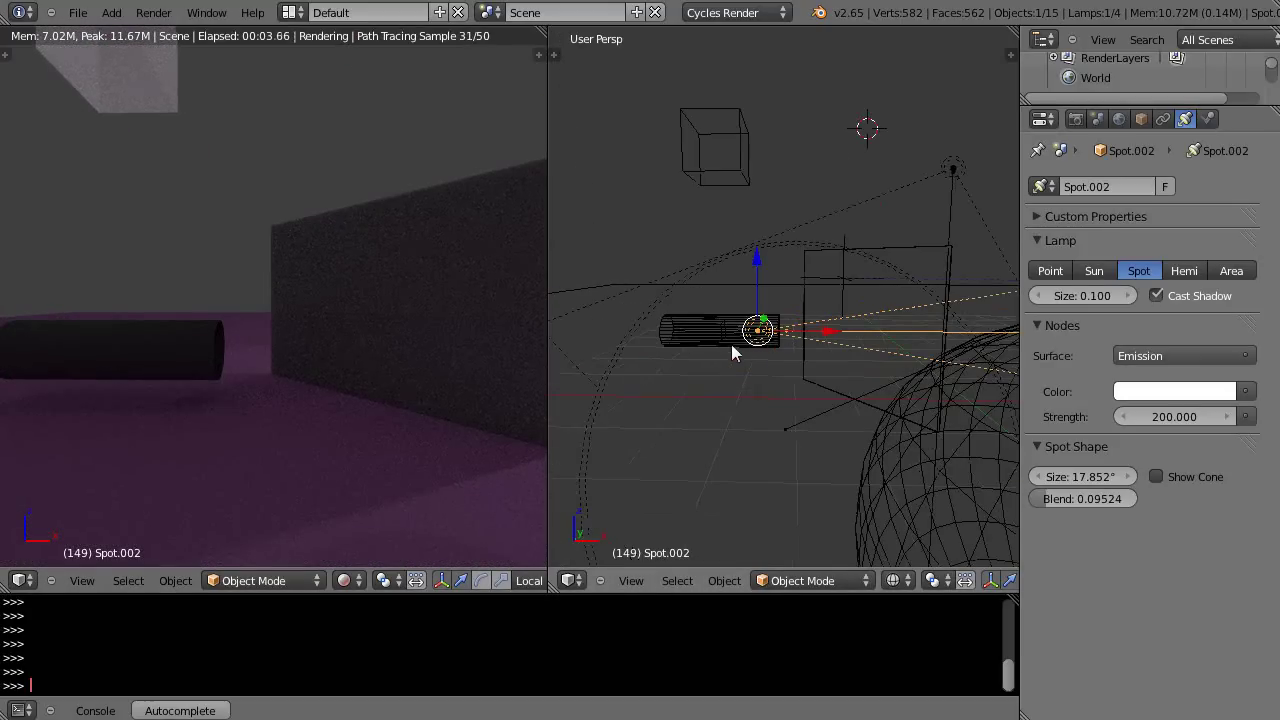
- Select Plane.004 and set its Material.009 emission strength to 36
{"action": "right_click", "coordinate": [725, 336]}
{"action": "right_click", "coordinate": [723, 332]}
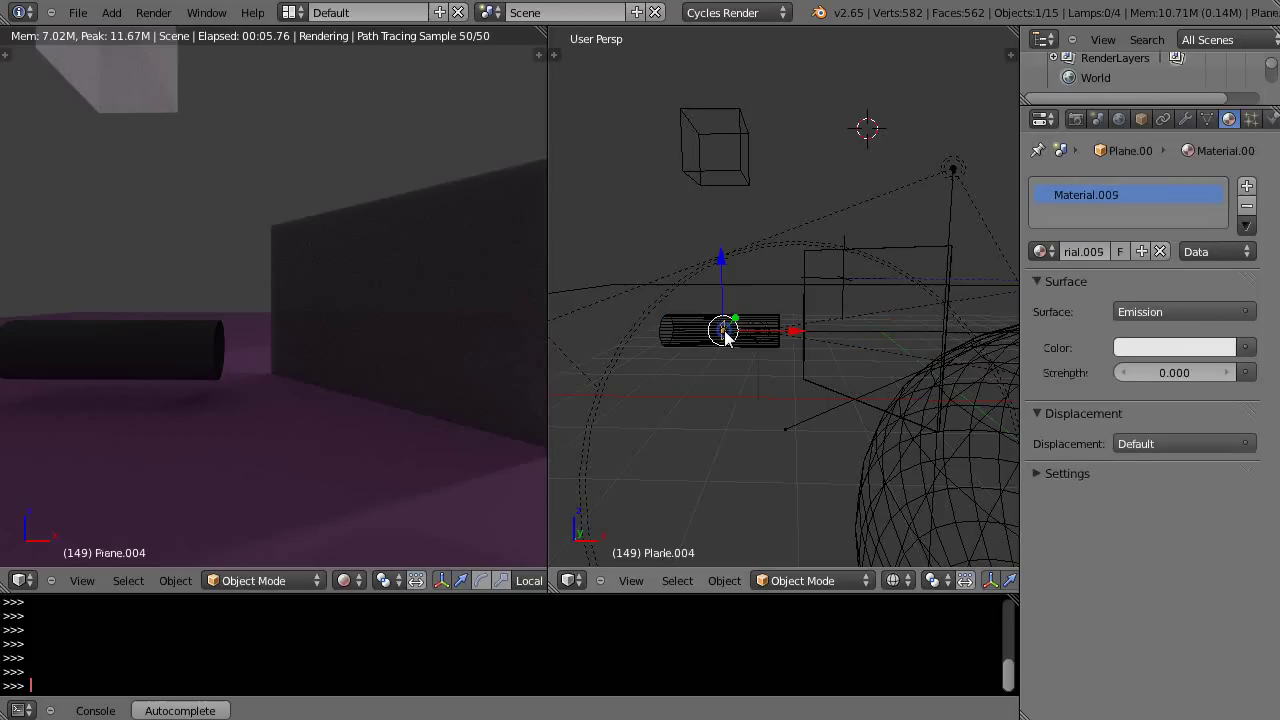
{"action": "mouse_move", "coordinate": [1175, 387]}
{"action": "left_mouse_down"}
{"action": "mouse_move", "coordinate": [1220, 387]}
{"action": "mouse_move", "coordinate": [1164, 376]}
{"action": "left_mouse_up"}
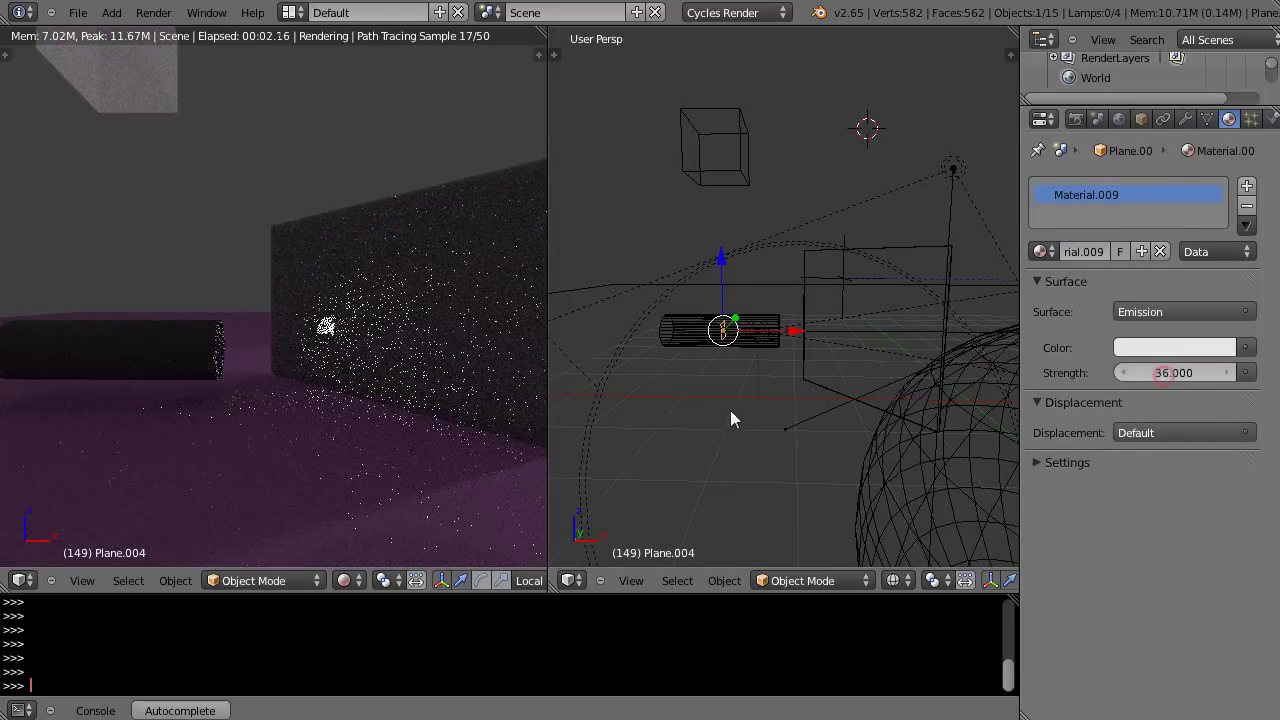
{"action": "key", "text": "Escape"}
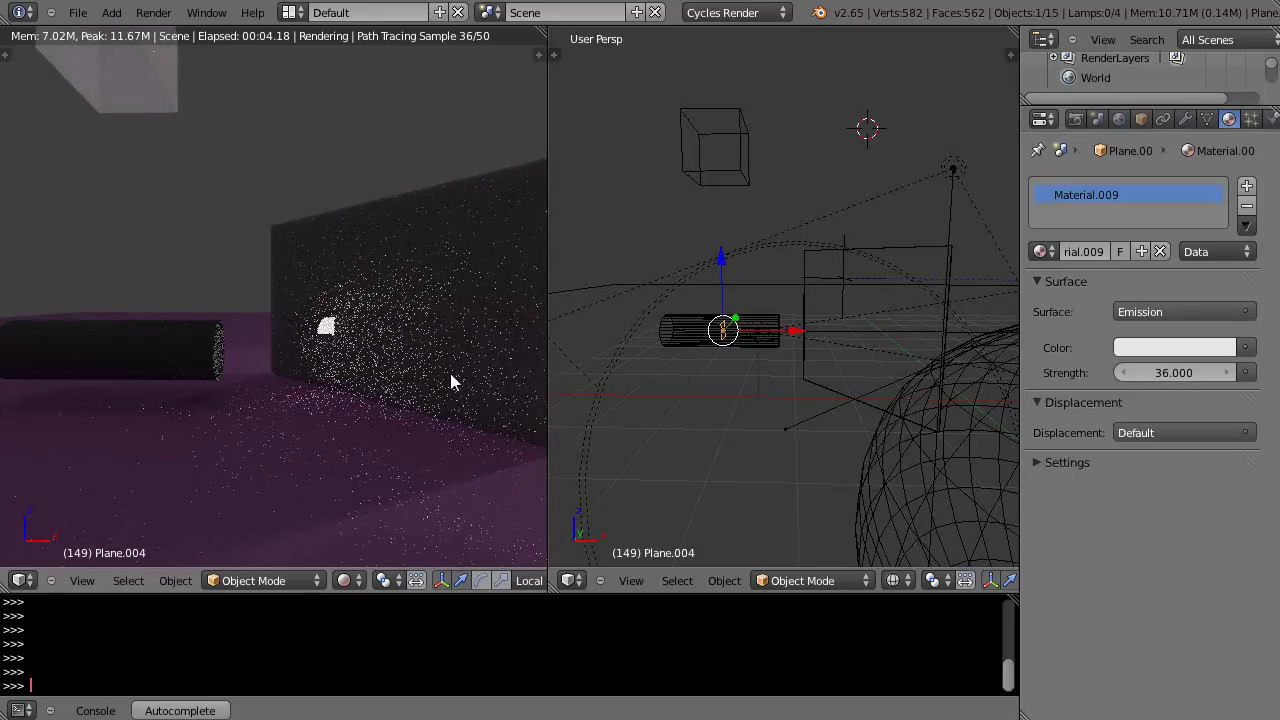
- Shift Spot.002 left along X, set its strength to 0.000, and orbit to view the mirror
{"action": "right_click", "coordinate": [758, 333]}
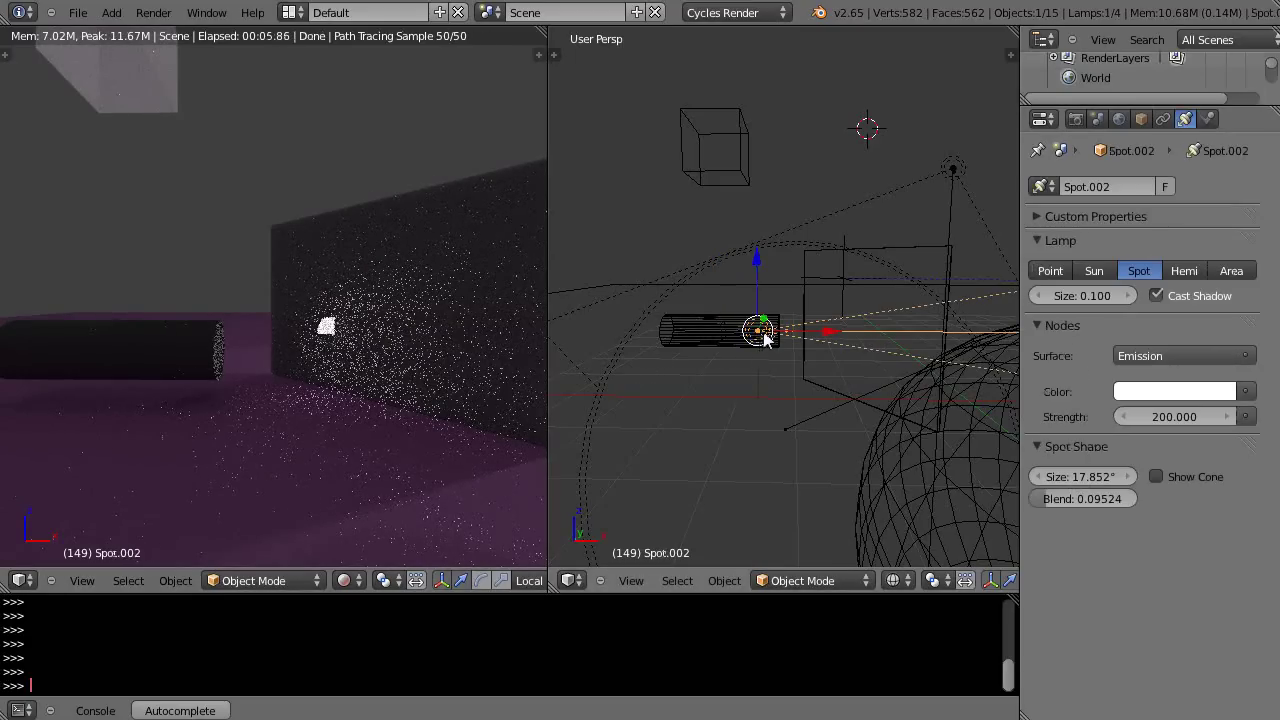
{"action": "left_click_drag", "start_coordinate": [832, 338], "coordinate": [747, 336]}
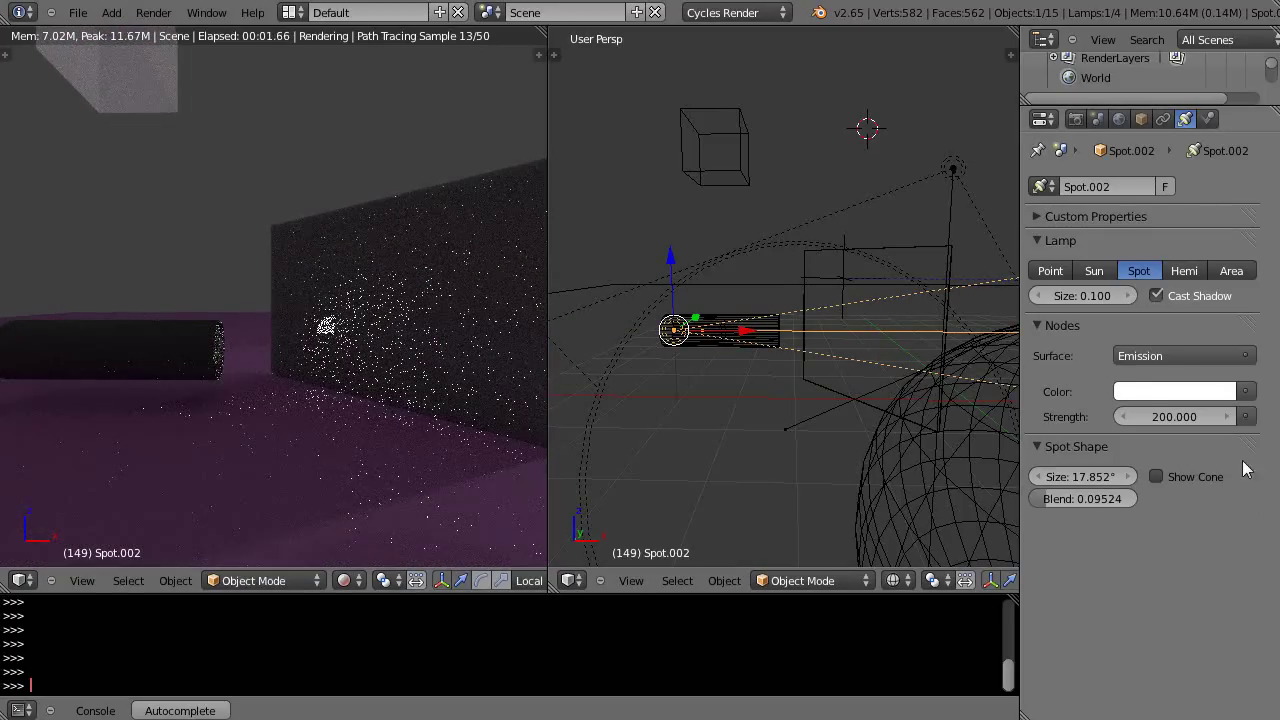
{"action": "left_click_drag", "start_coordinate": [1200, 417], "coordinate": [1045, 416]}
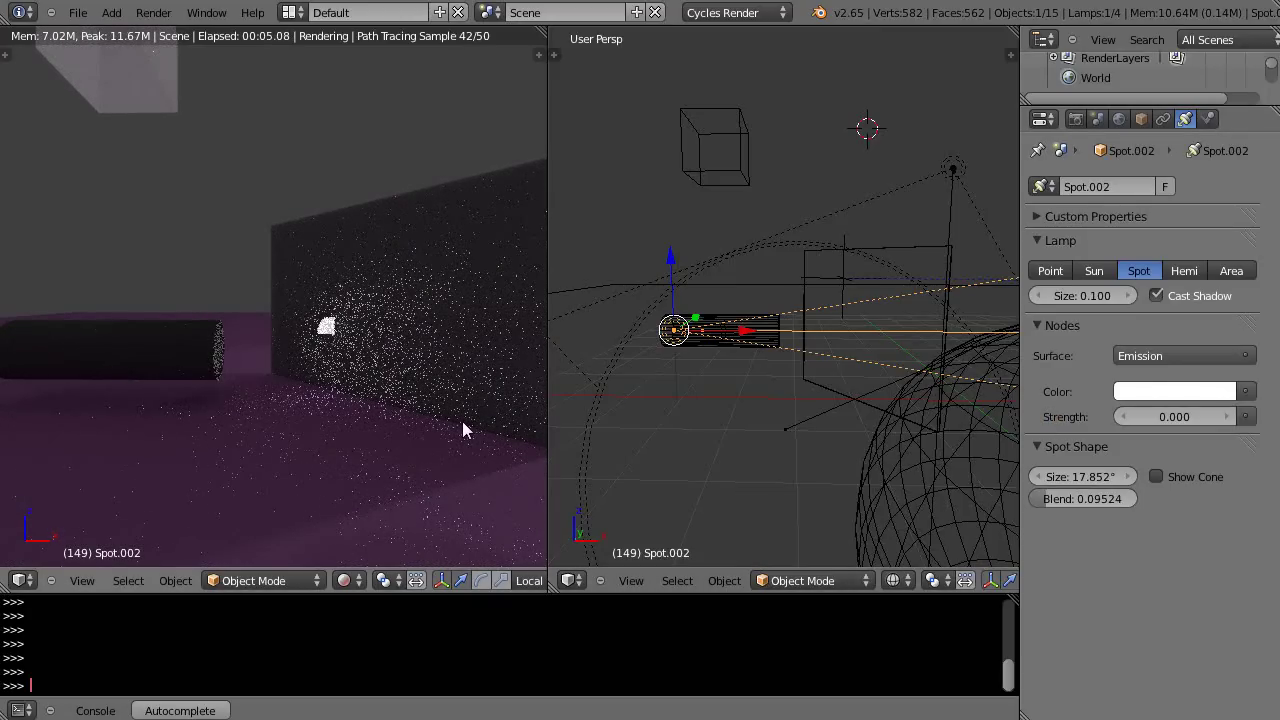
{"action": "middle_click_drag", "start_coordinate": [438, 425], "coordinate": [321, 428]}
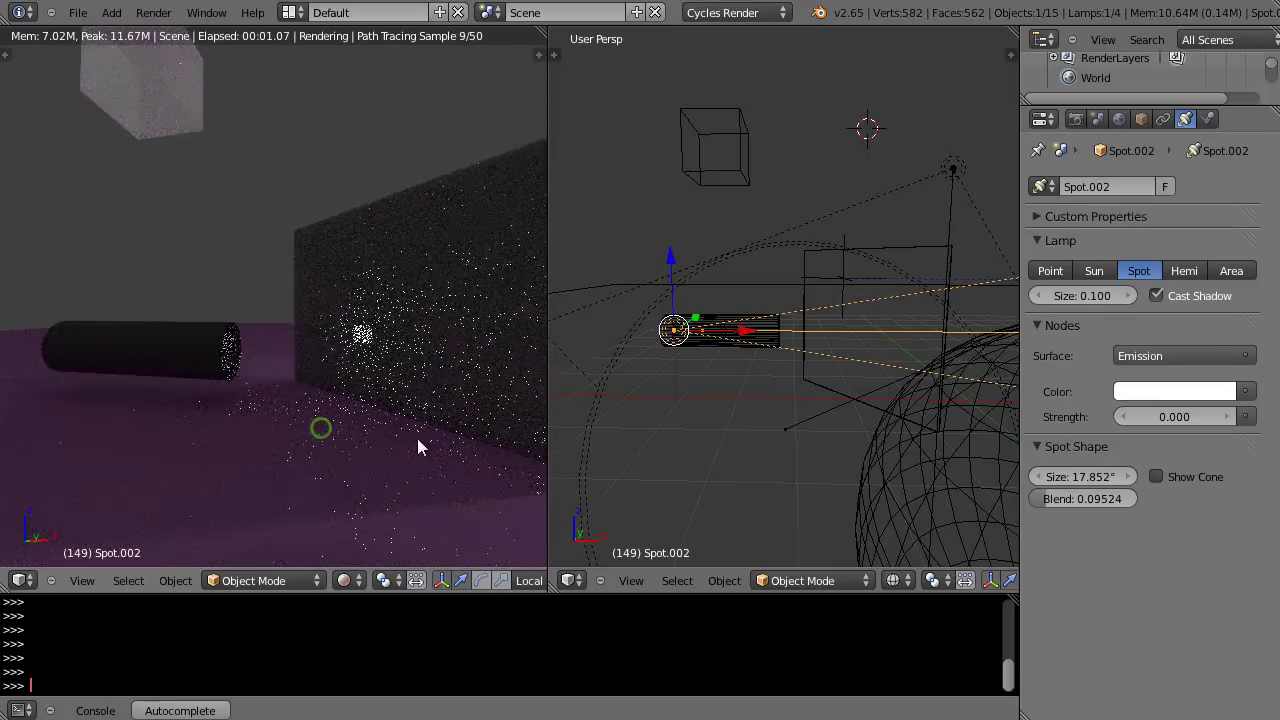
{"action": "mouse_move", "coordinate": [417, 440]}
{"action": "middle_mouse_down"}
{"action": "mouse_move", "coordinate": [641, 443]}
{"action": "mouse_move", "coordinate": [395, 430]}
{"action": "middle_mouse_up"}
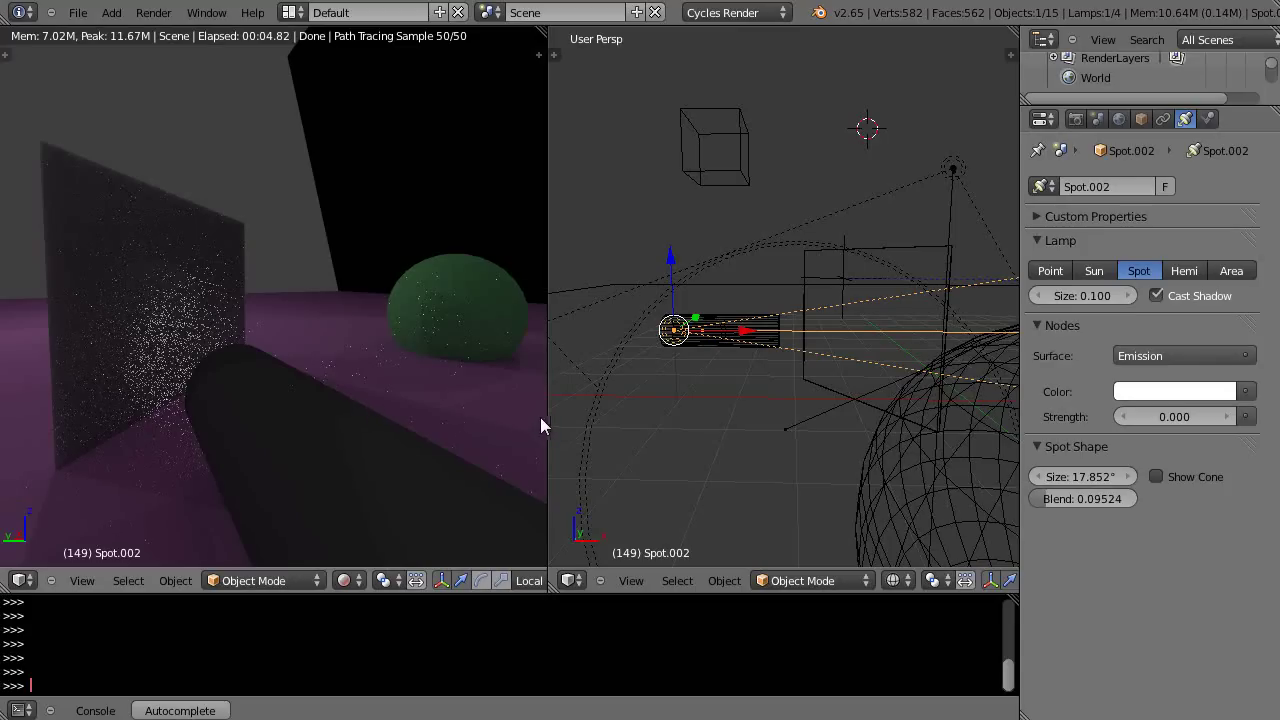
- Widen the rendered Cycles preview by dragging the viewport divider right, narrowing the wireframe view
{"action": "left_click_drag", "start_coordinate": [543, 420], "coordinate": [636, 412]}
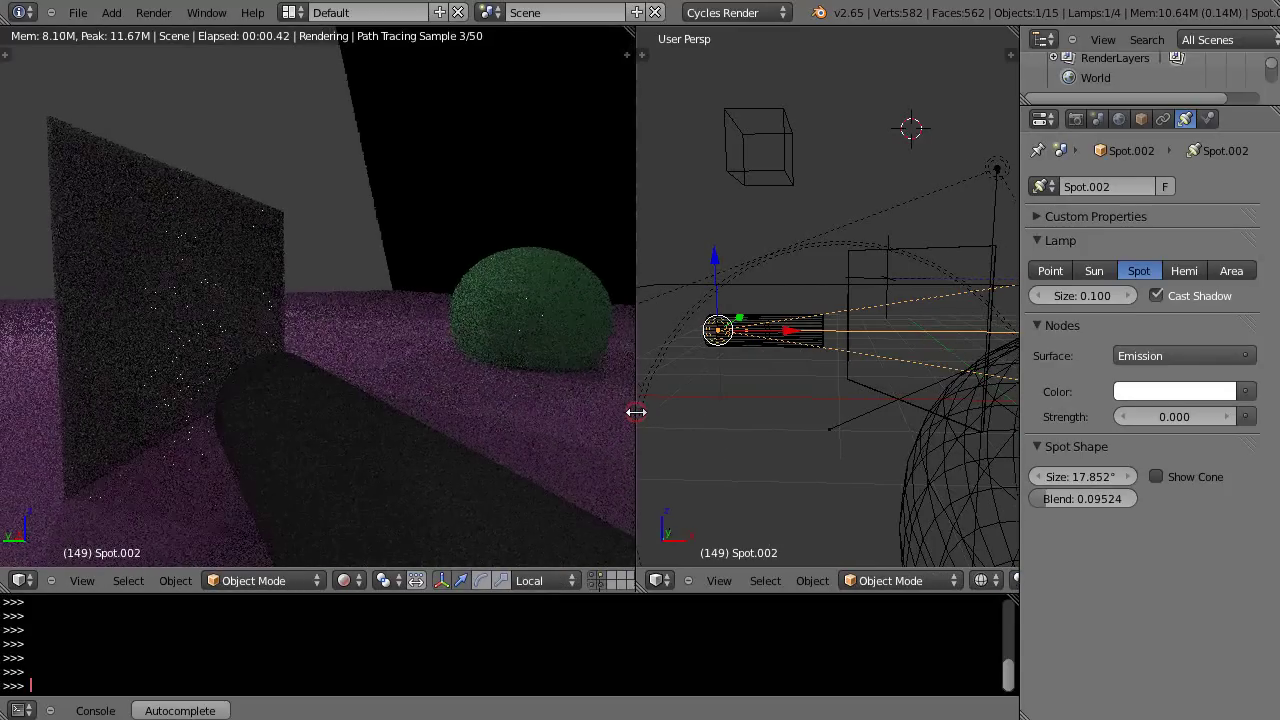